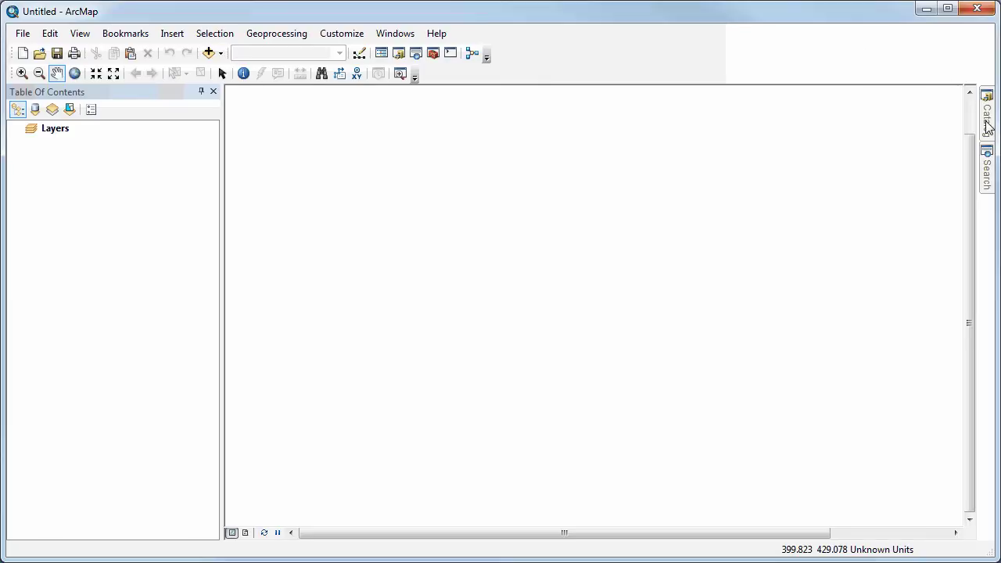
# Keep the Catalog window pinned open and add the Health_care feature class from Toronto.gdb in G:\Demo to the map.
pyautogui.moveTo(987, 127)
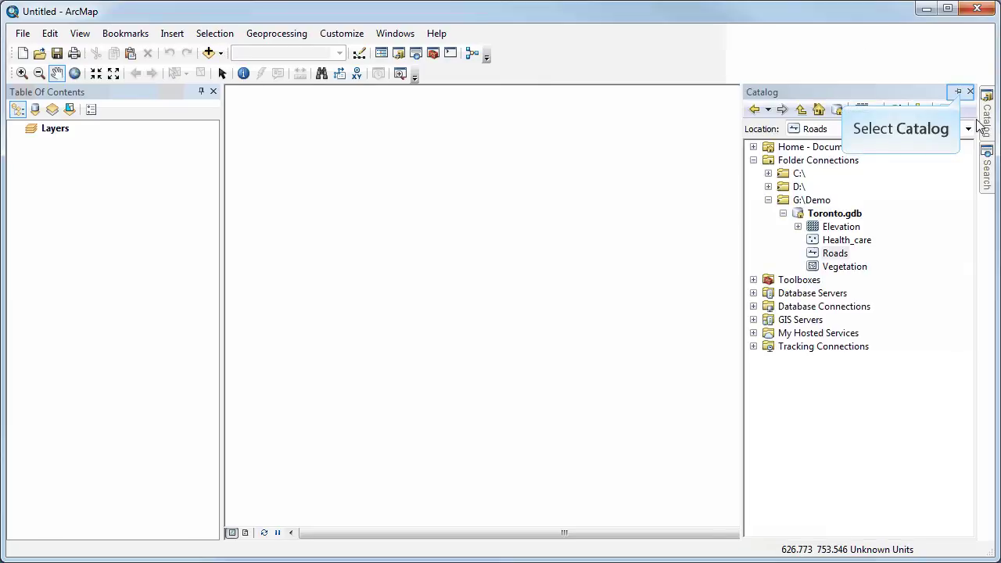
pyautogui.click(959, 92)
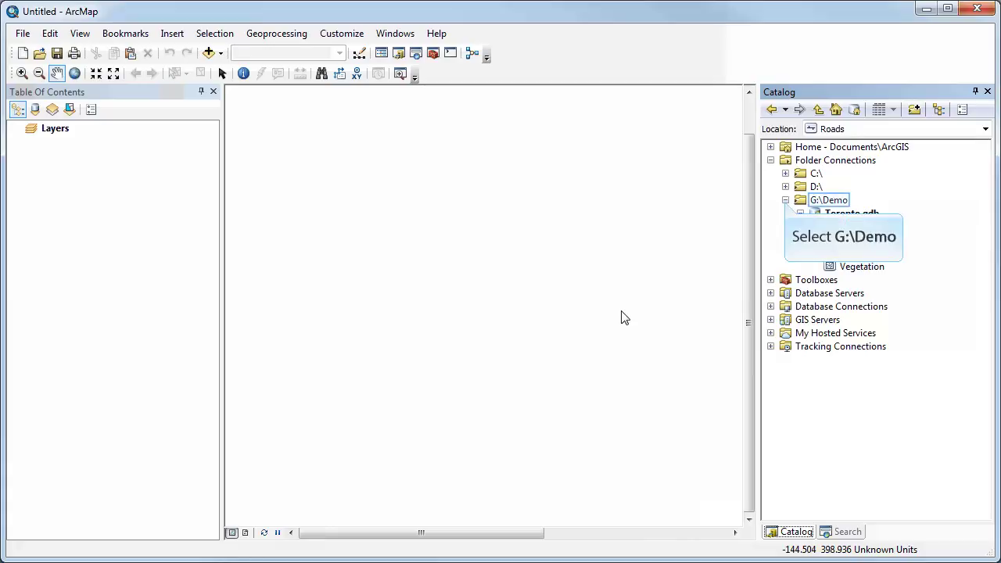
pyautogui.click(785, 201)
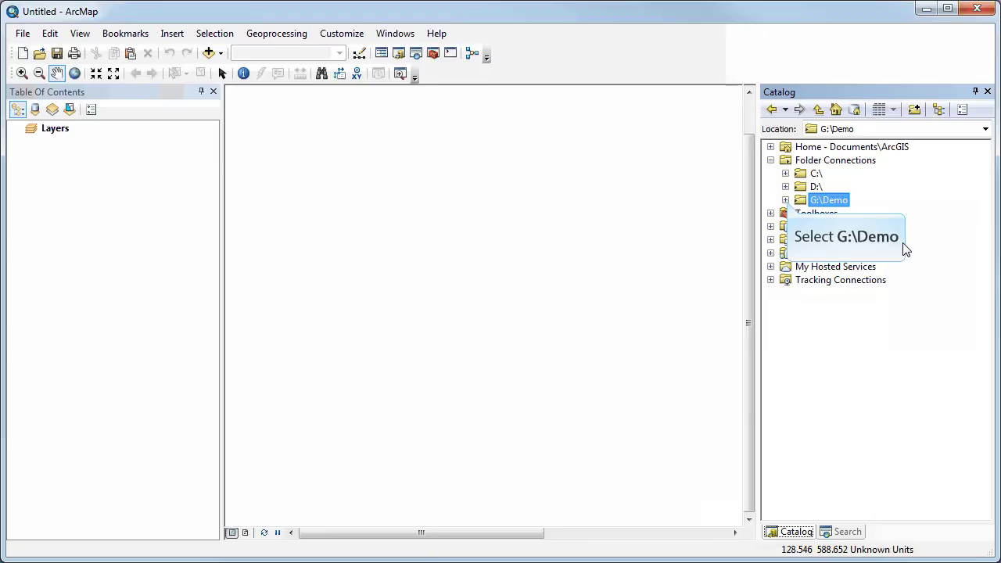
pyautogui.click(785, 200)
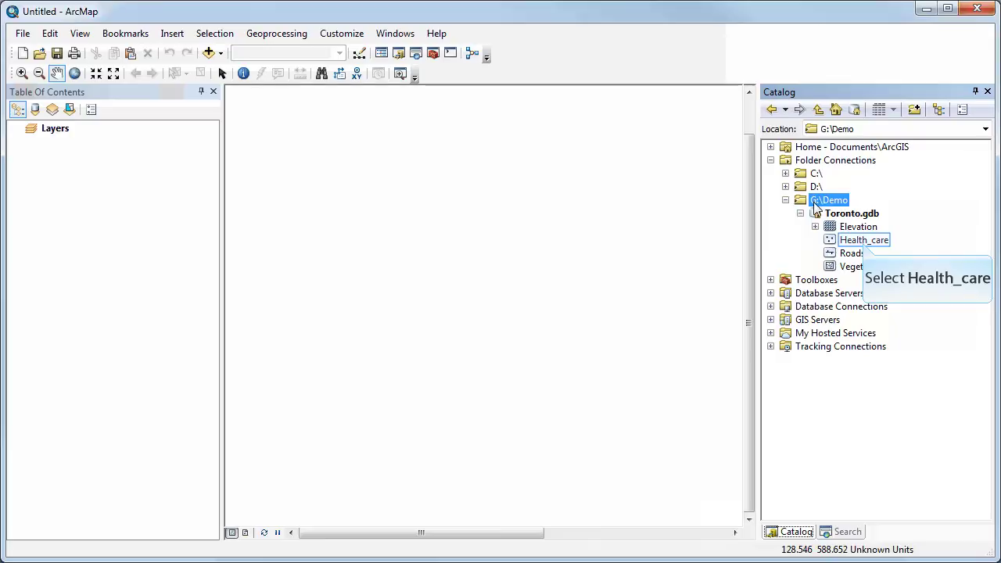
pyautogui.click(865, 243)
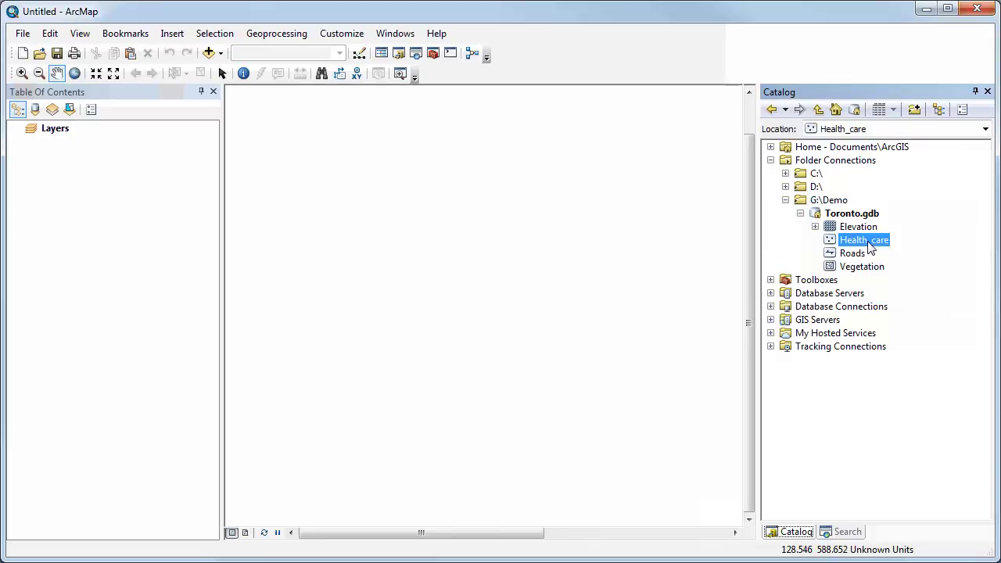
pyautogui.moveTo(877, 244); pyautogui.dragTo(558, 246)
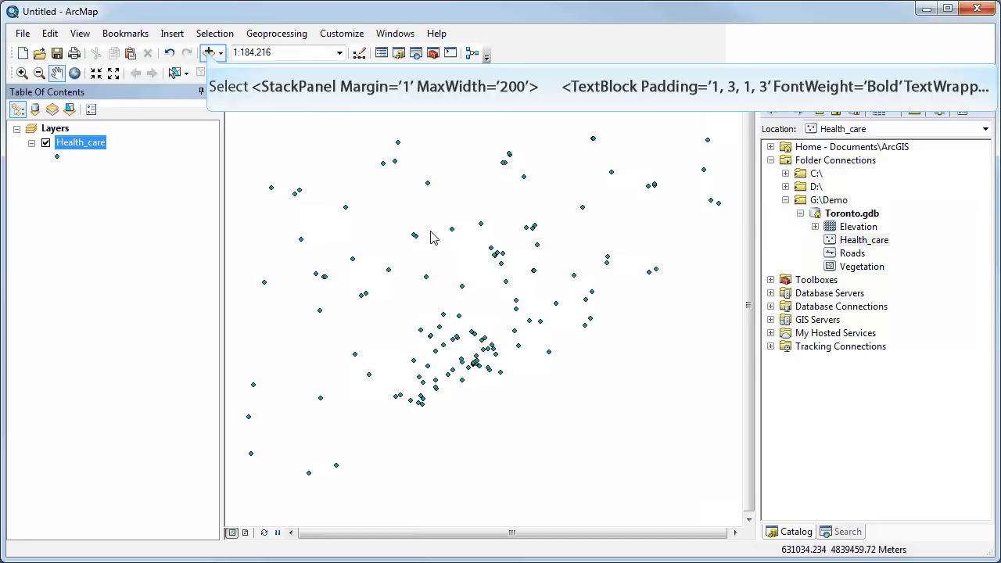
# Add the Roads, Vegetation and Elevation datasets from Toronto.gdb to the map together.
pyautogui.click(208, 54)
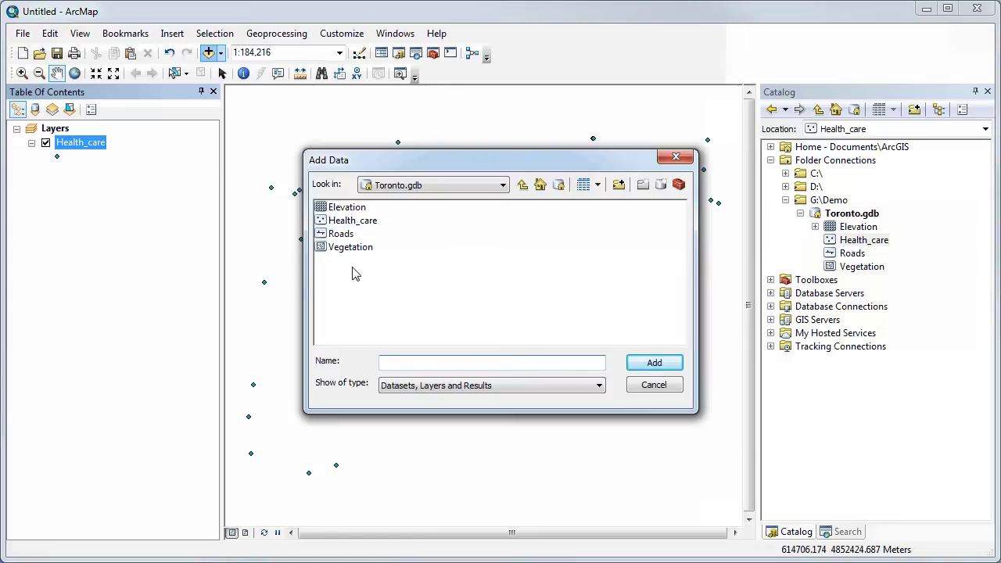
pyautogui.click(344, 234)
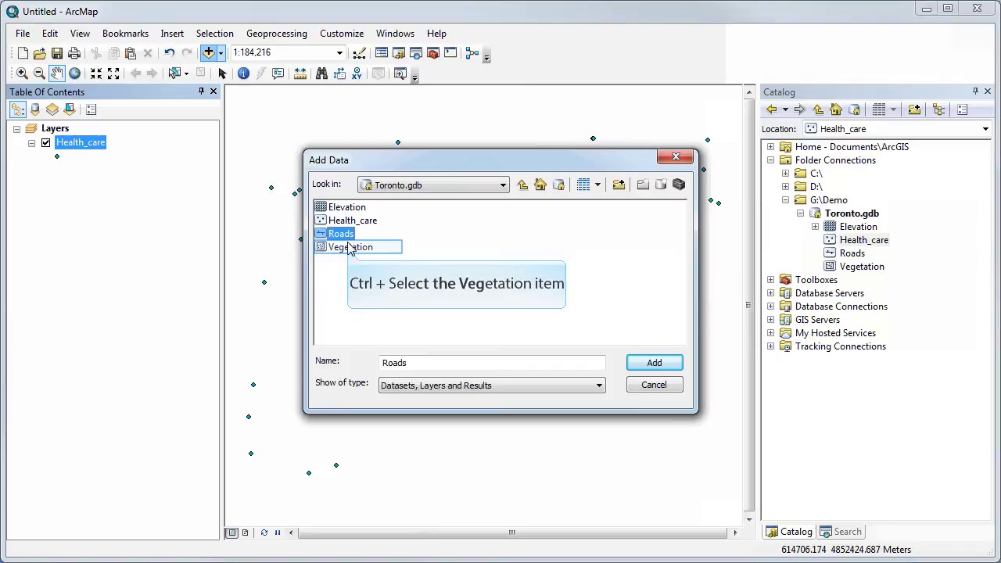
pyautogui.keyDown('ctrl'); pyautogui.click(350, 248); pyautogui.keyUp('ctrl')
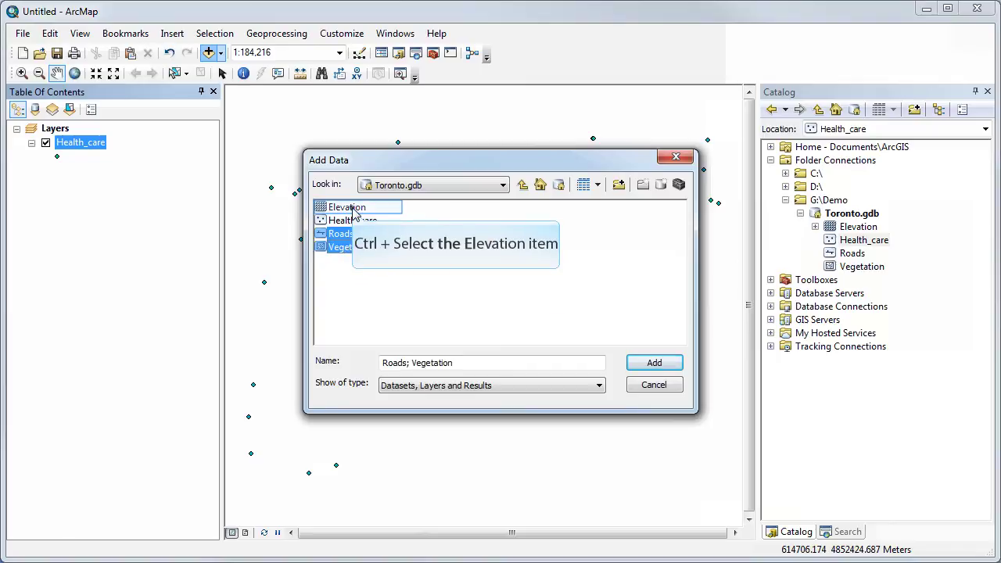
pyautogui.keyDown('ctrl'); pyautogui.click(351, 208); pyautogui.keyUp('ctrl')
pyautogui.click(654, 363)
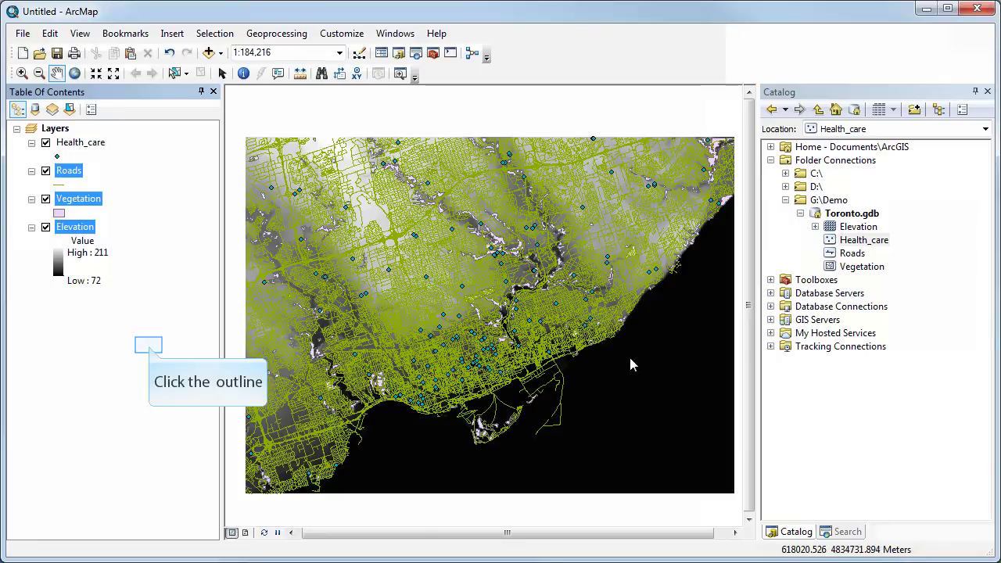
# Deselect the added layers and turn off the display of the Elevation layer.
pyautogui.click(149, 346)
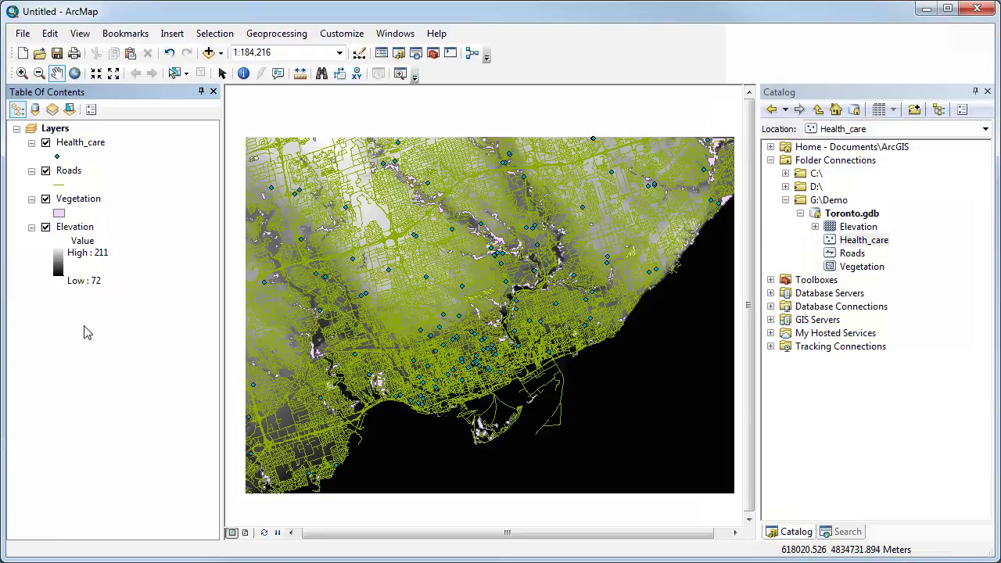
pyautogui.click(46, 228)
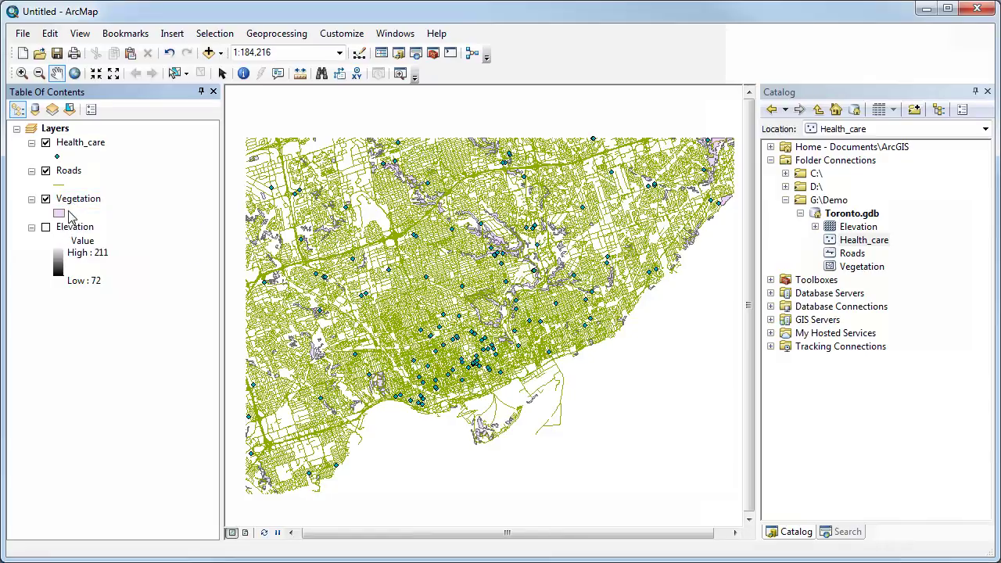
# Move the Vegetation layer to the top of the drawing order, and return it to below Roads.
pyautogui.click(72, 201)
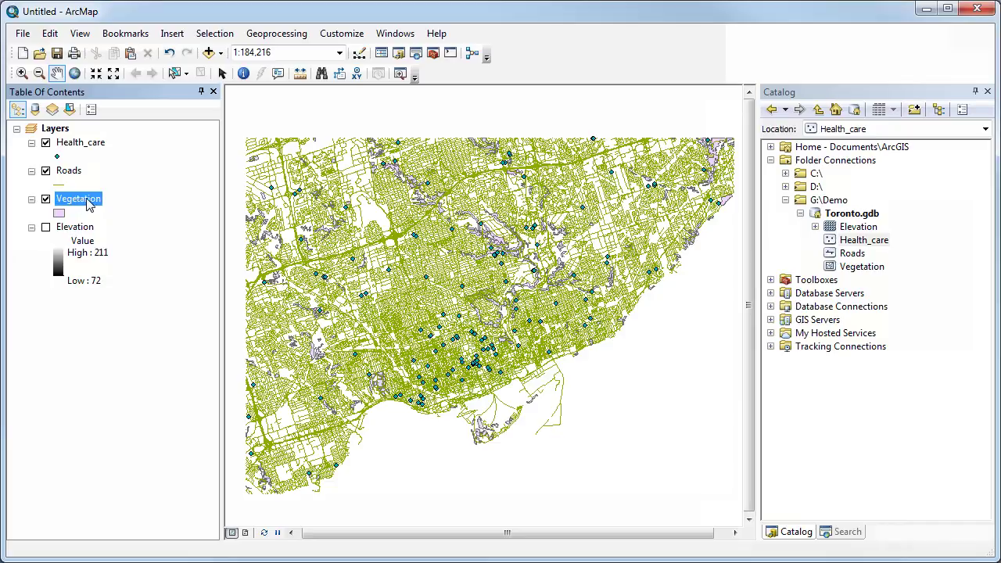
pyautogui.moveTo(92, 190); pyautogui.dragTo(94, 139)
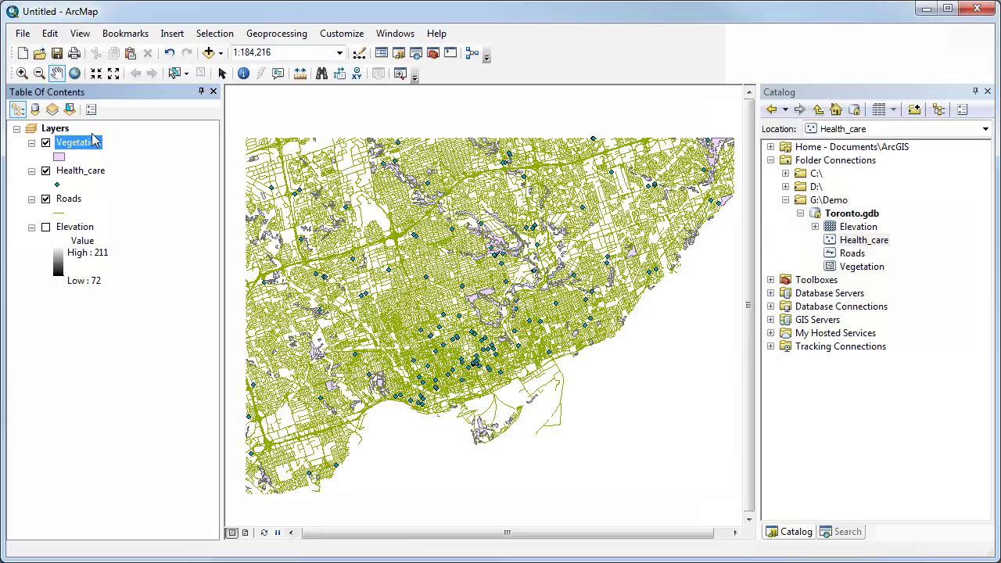
pyautogui.moveTo(91, 144); pyautogui.dragTo(94, 223)
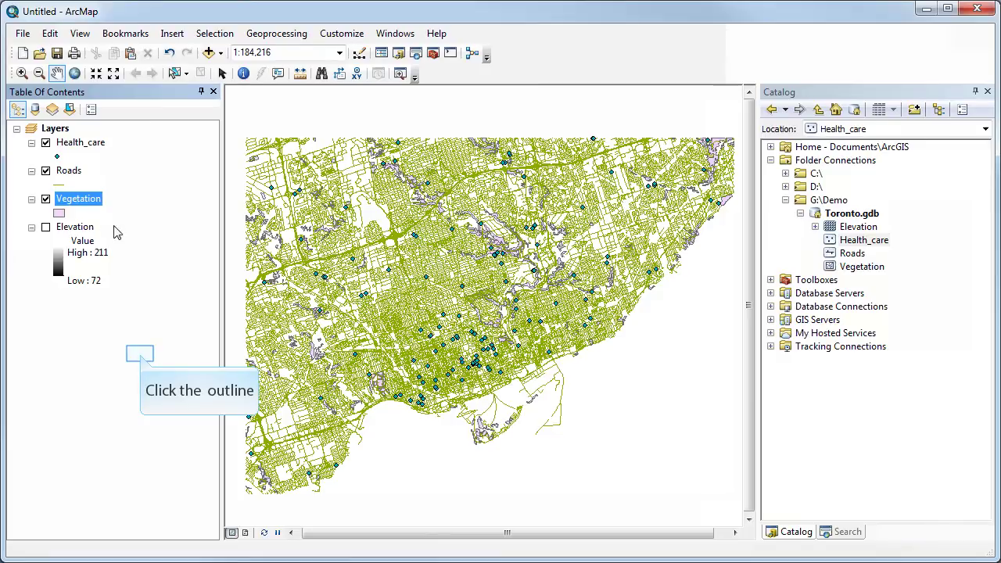
pyautogui.click(141, 358)
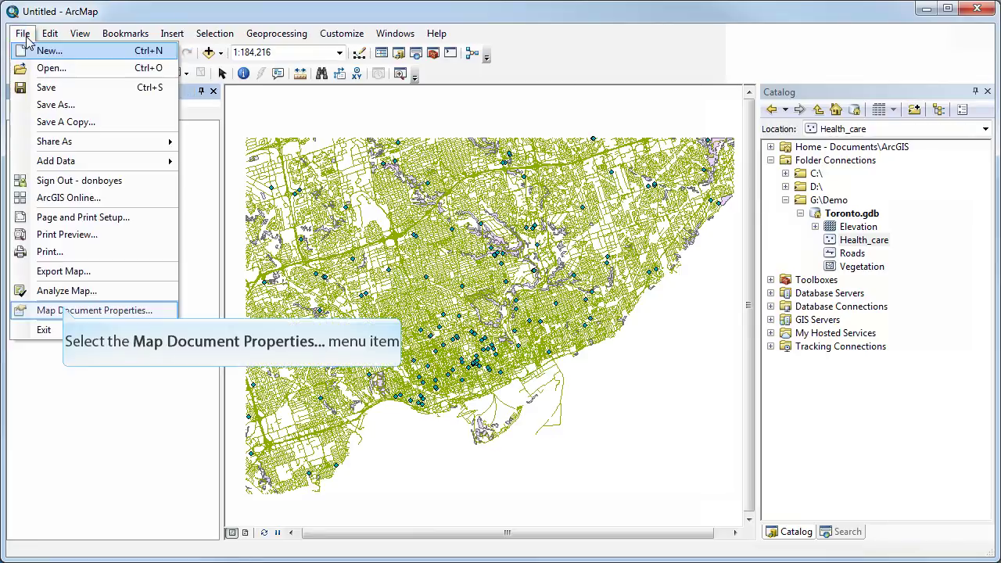
# Set the map document's default geodatabase to Toronto.gdb in G:\Demo and select that geodatabase in the Catalog.
pyautogui.click(66, 310)
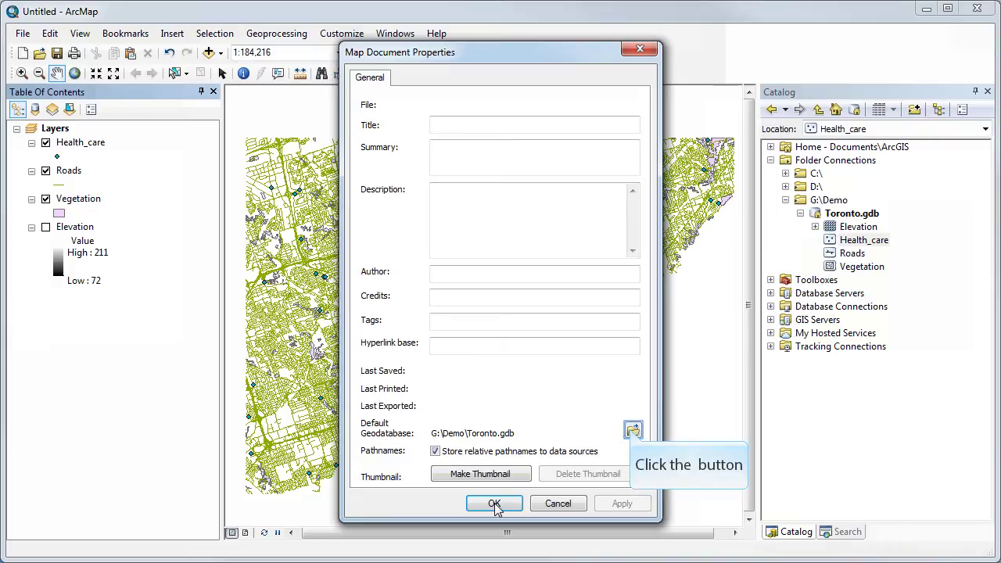
pyautogui.click(633, 432)
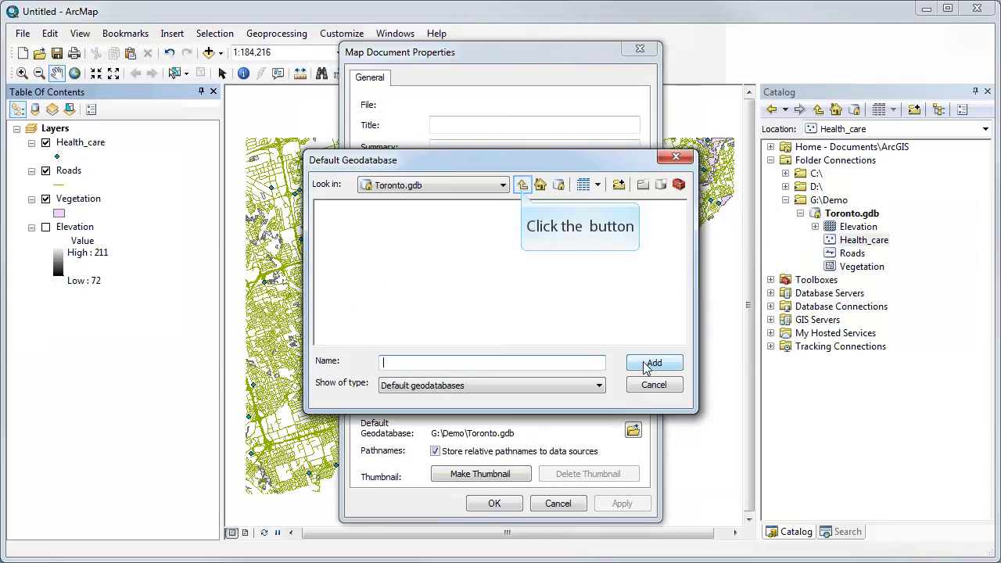
pyautogui.click(520, 187)
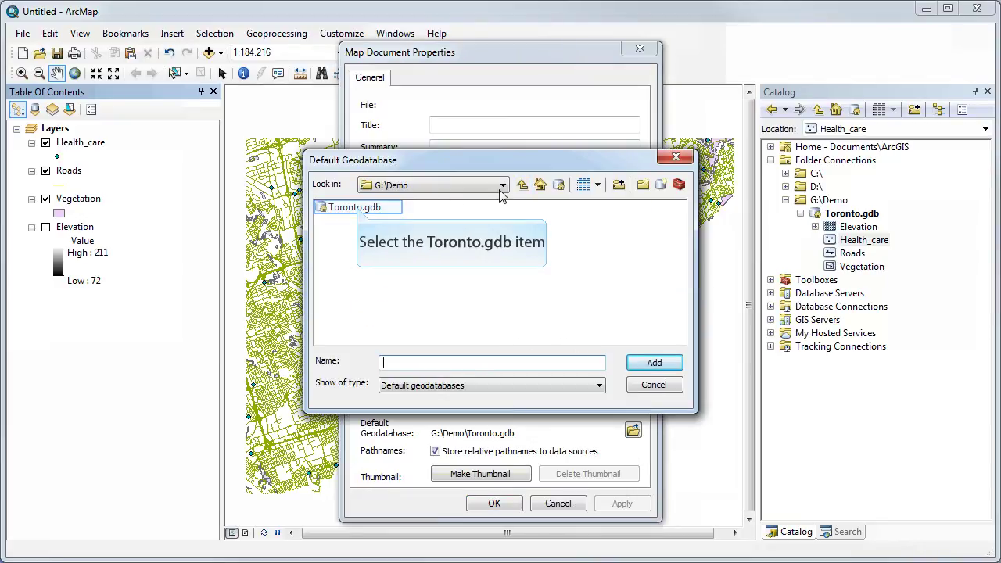
pyautogui.click(358, 210)
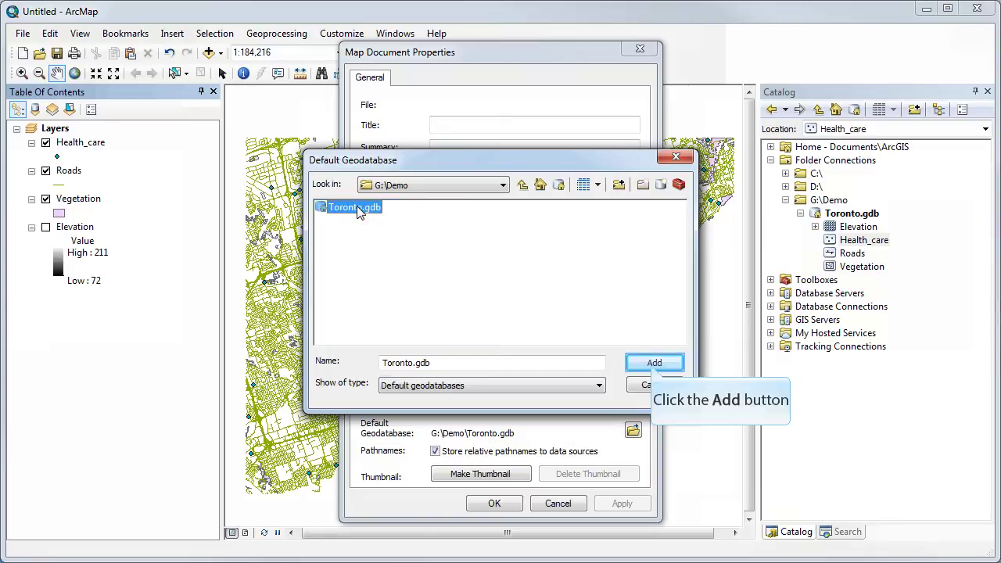
pyautogui.click(654, 365)
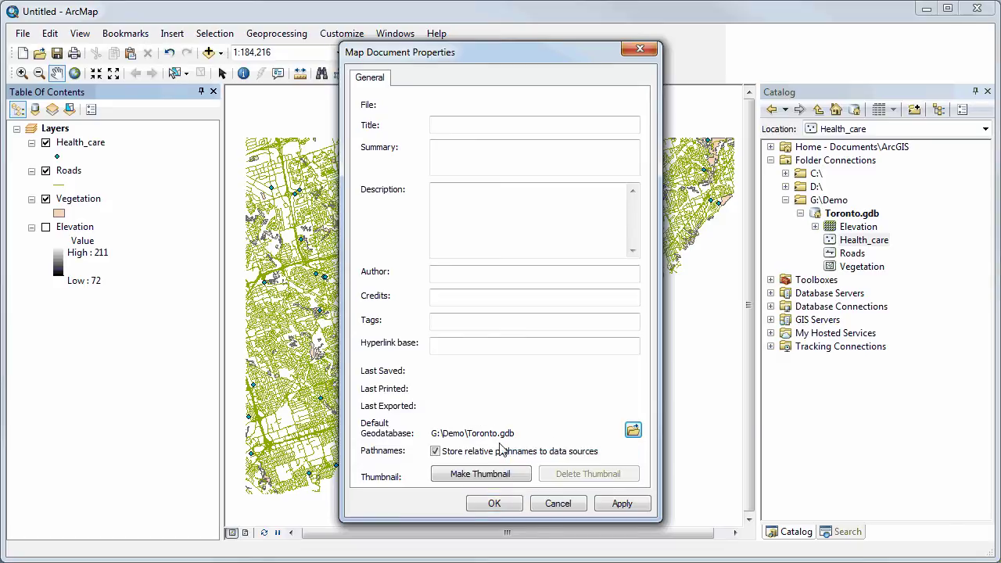
pyautogui.click(497, 503)
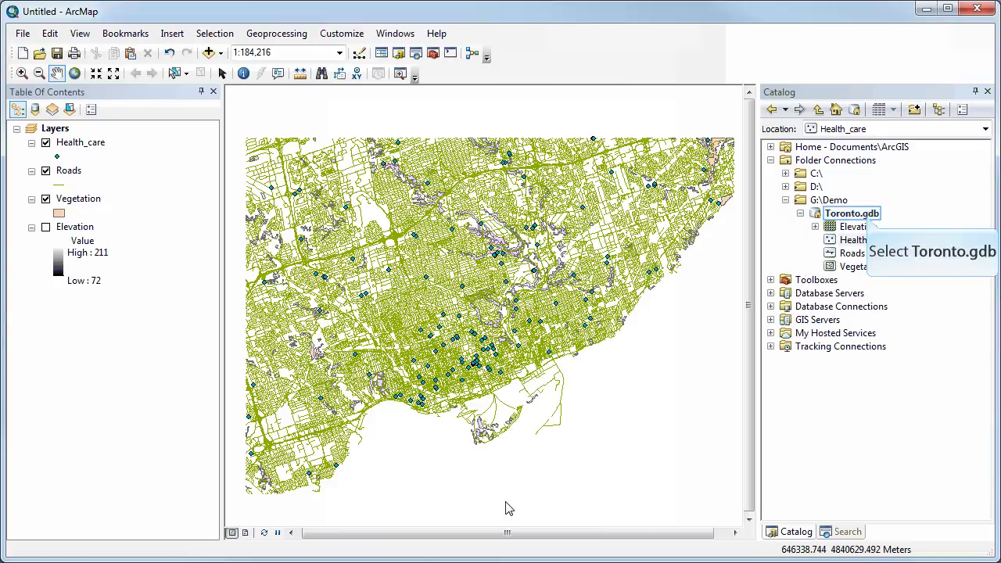
pyautogui.click(865, 215)
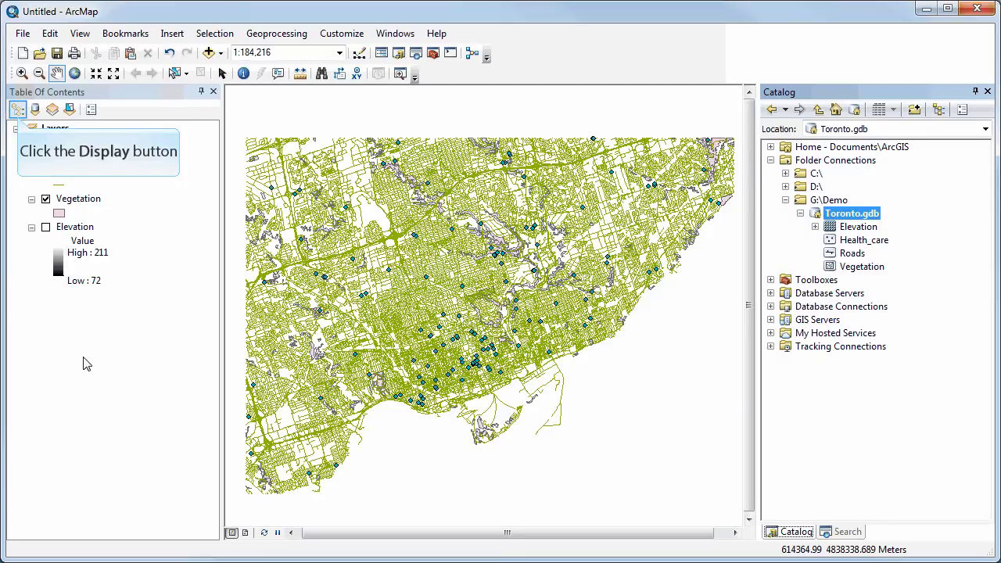
# Review the layers listed by source, visibility and selection, check the table of contents options, and return to the drawing order list.
pyautogui.click(35, 110)
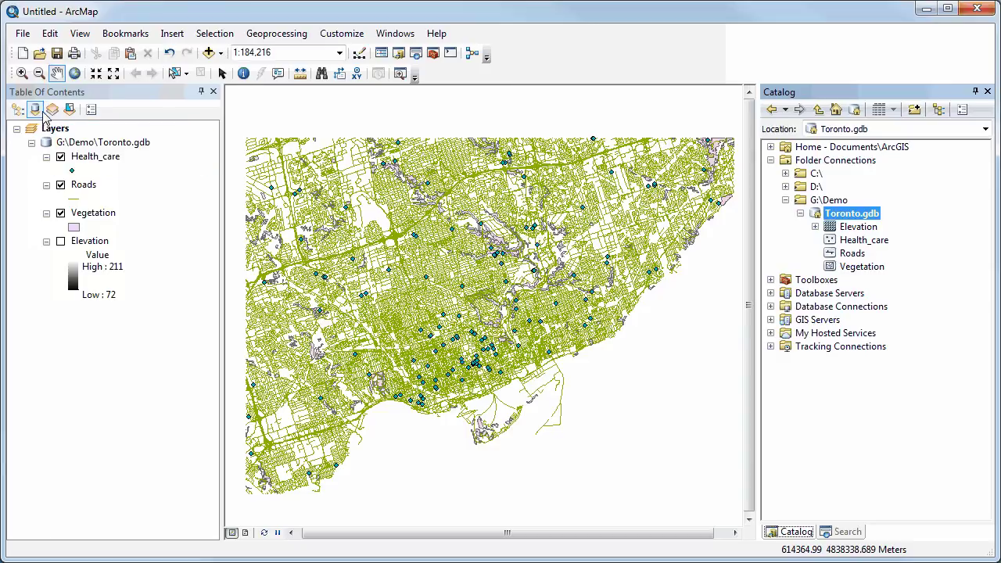
pyautogui.click(52, 110)
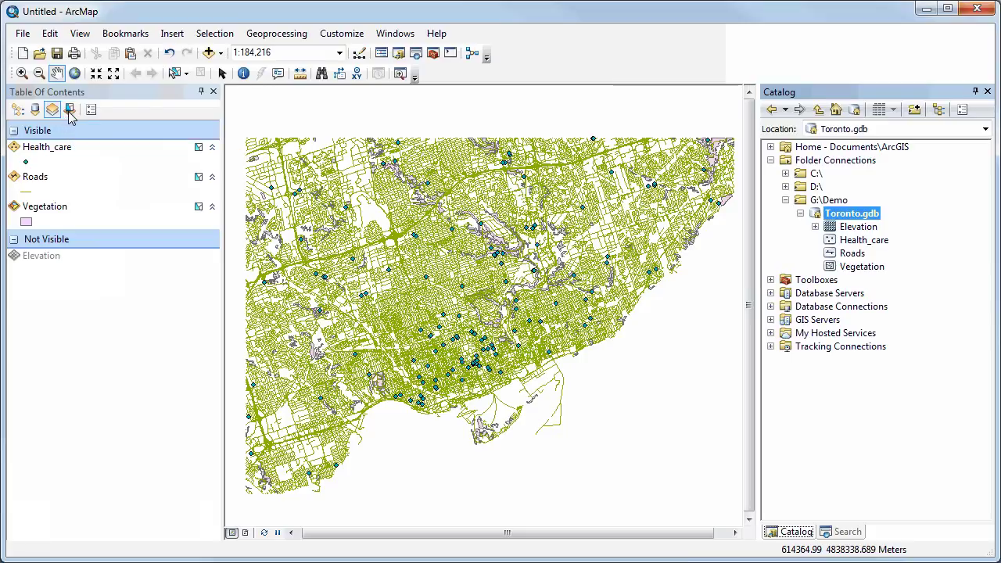
pyautogui.click(70, 111)
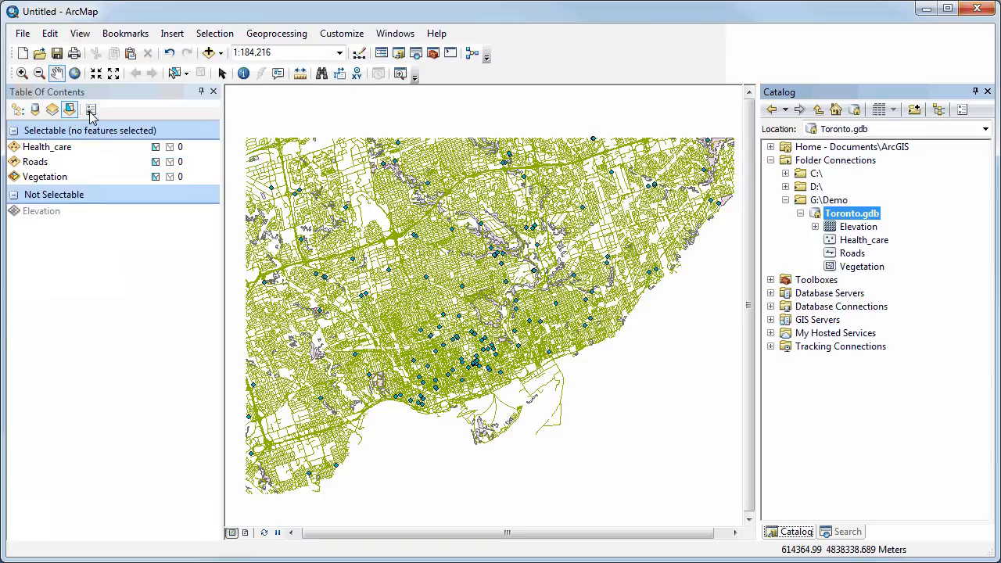
pyautogui.click(91, 110)
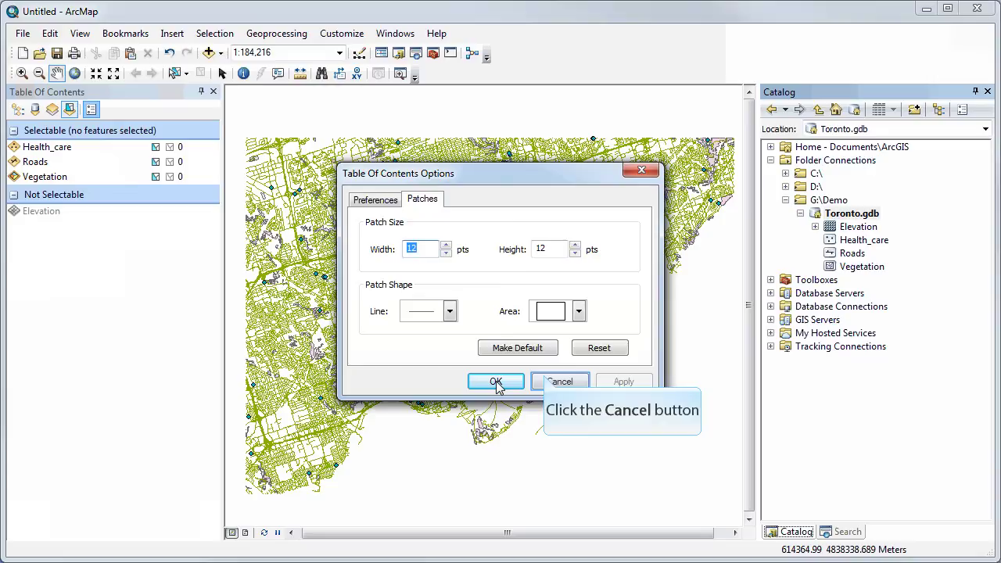
pyautogui.click(547, 381)
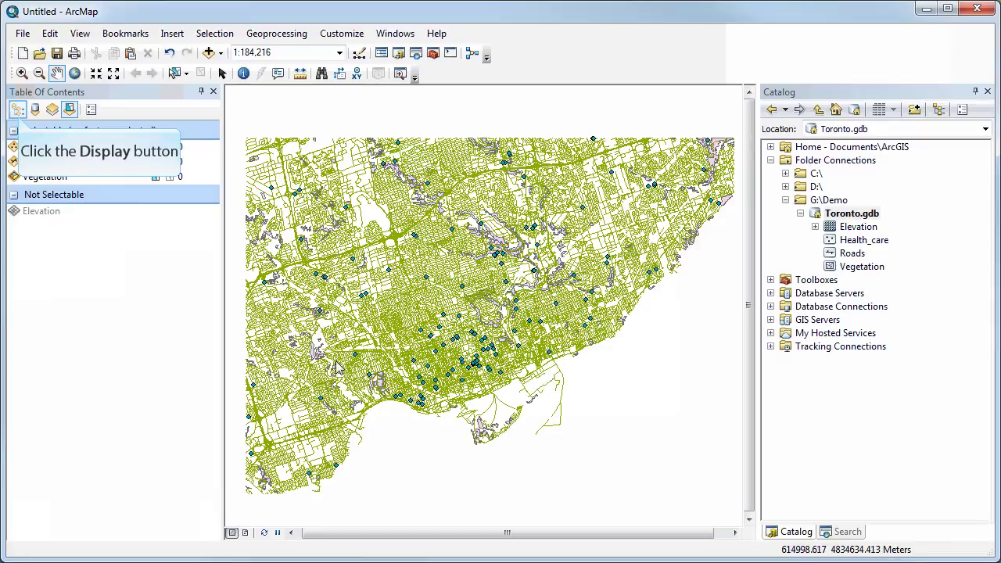
pyautogui.click(17, 110)
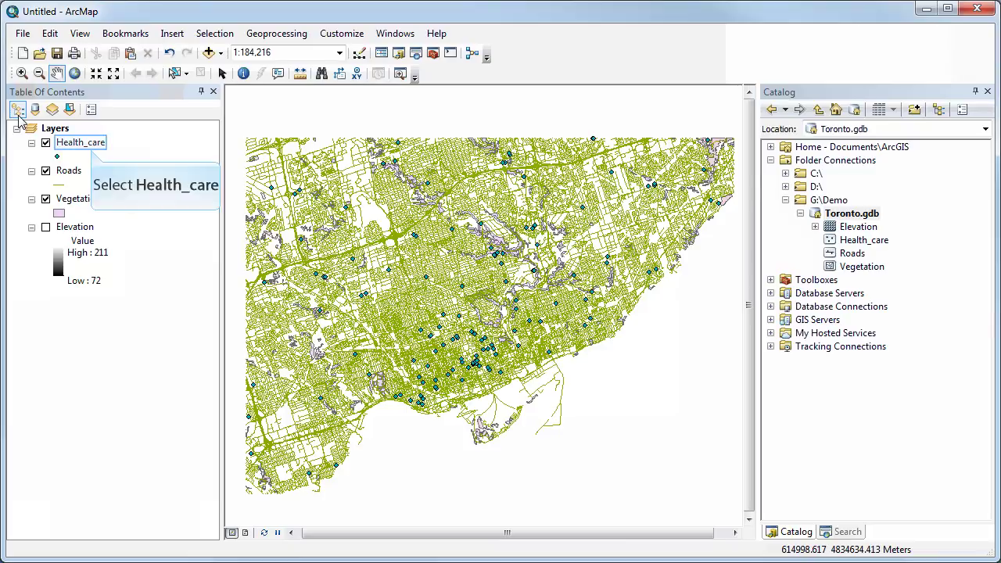
# Open the Health_care layer's attribute table, float its window, and dock it again below the map.
pyautogui.click(92, 152)
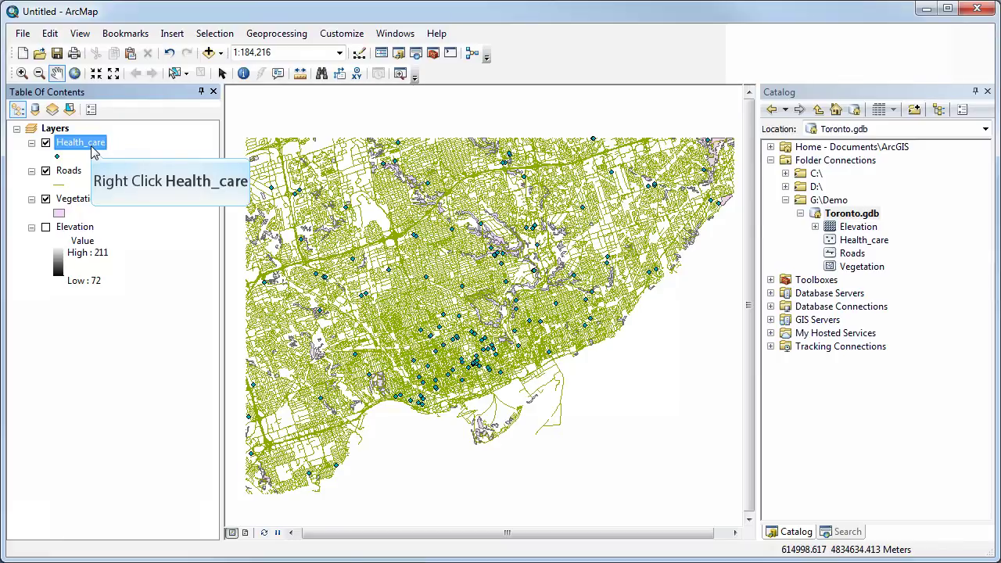
pyautogui.rightClick(94, 151)
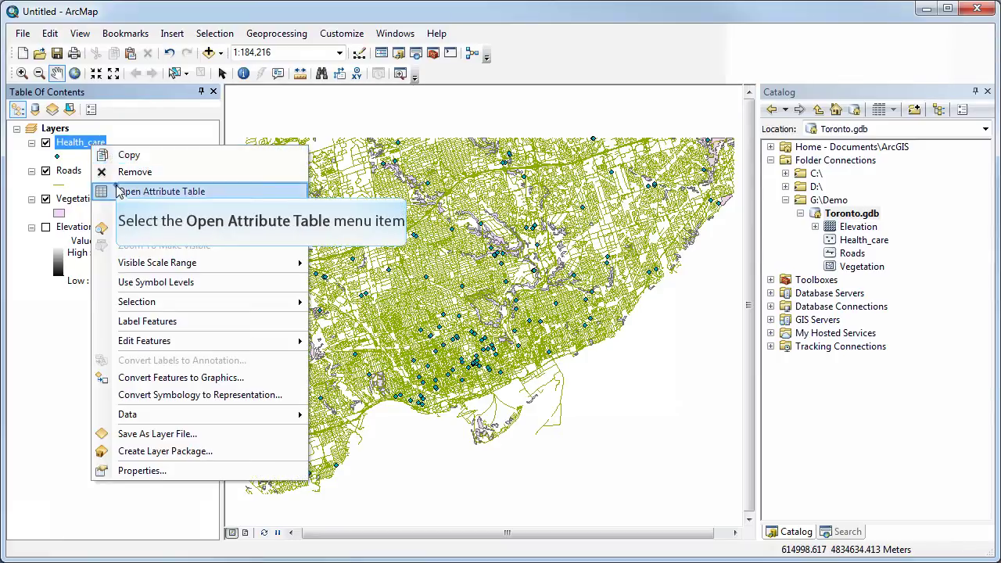
pyautogui.click(118, 191)
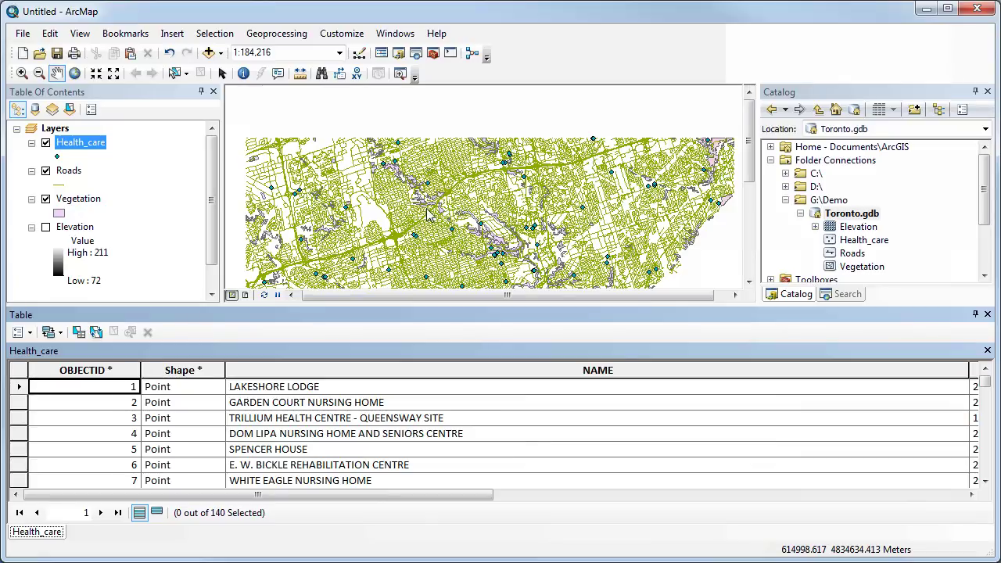
pyautogui.moveTo(582, 314); pyautogui.dragTo(739, 205)
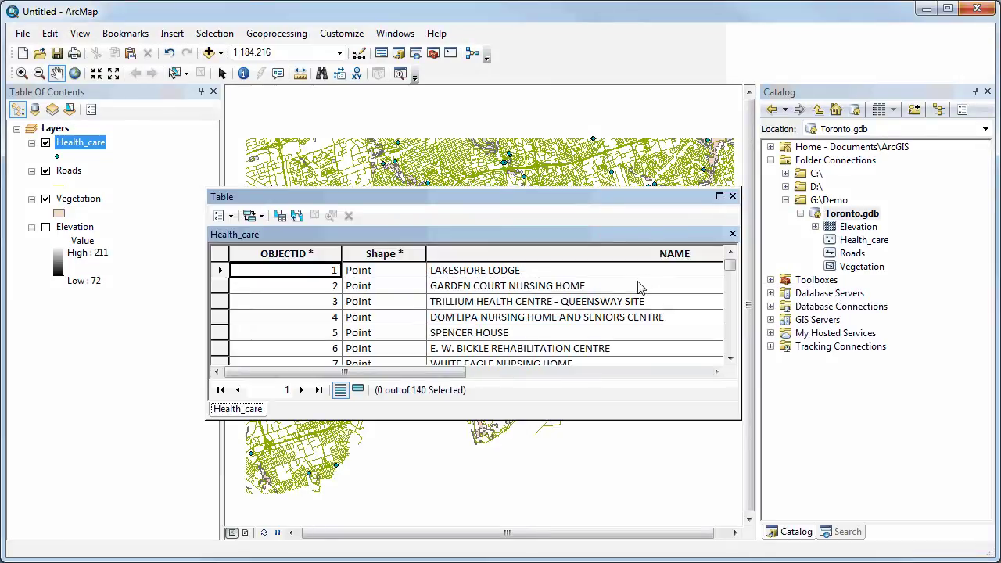
pyautogui.moveTo(613, 197); pyautogui.dragTo(504, 516)
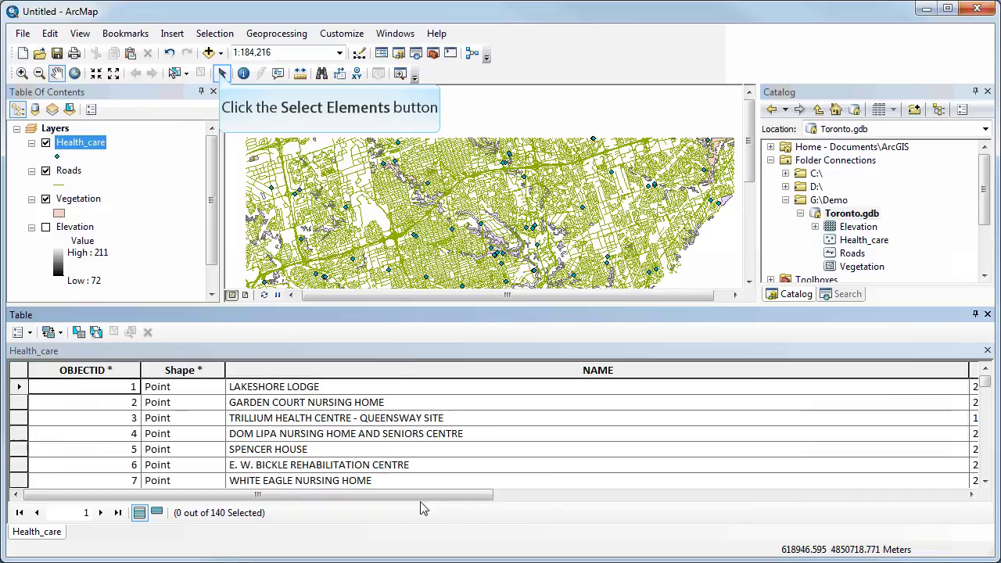
# View the map at its full extent with the element selection tool active, and browse further down the Health_care records.
pyautogui.click(221, 74)
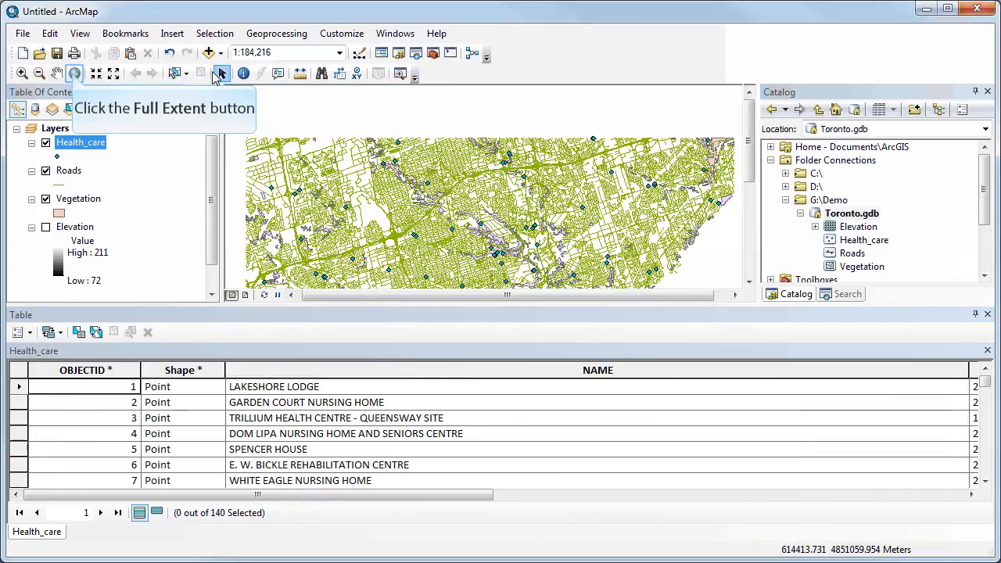
pyautogui.click(74, 72)
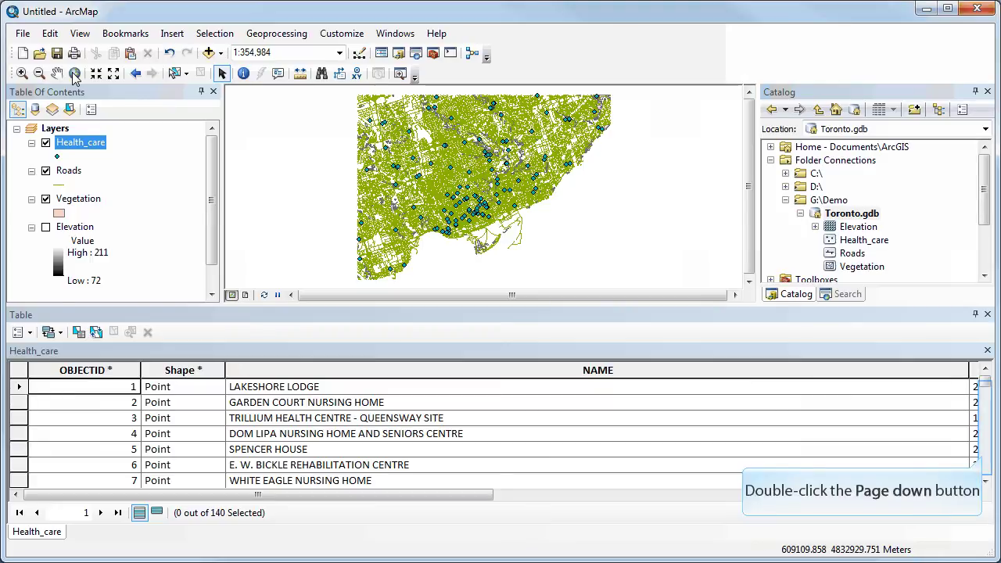
pyautogui.doubleClick(984, 459)
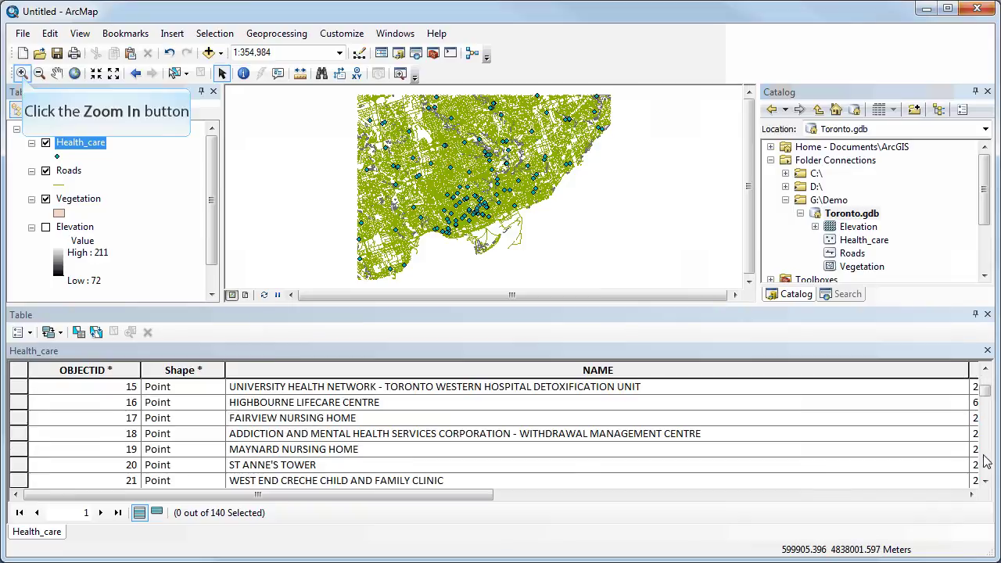
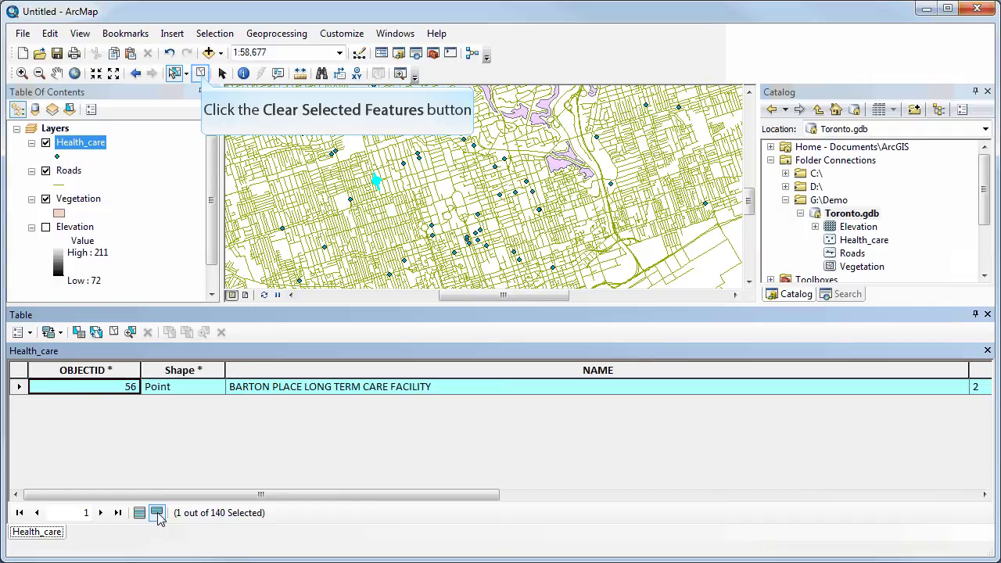
# Clear the selected Health_care feature and list all records in the attribute table again.
pyautogui.click(200, 74)
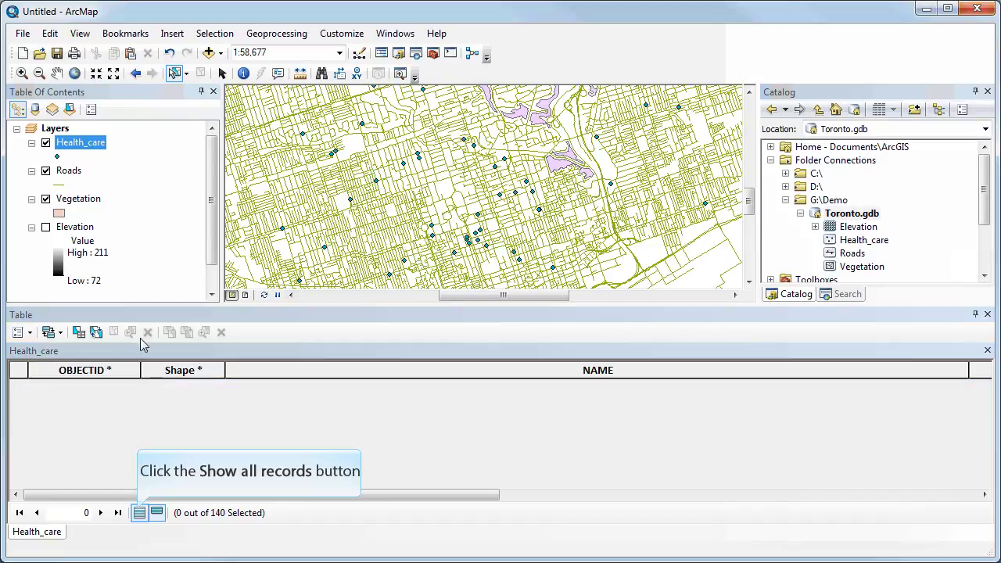
pyautogui.click(139, 513)
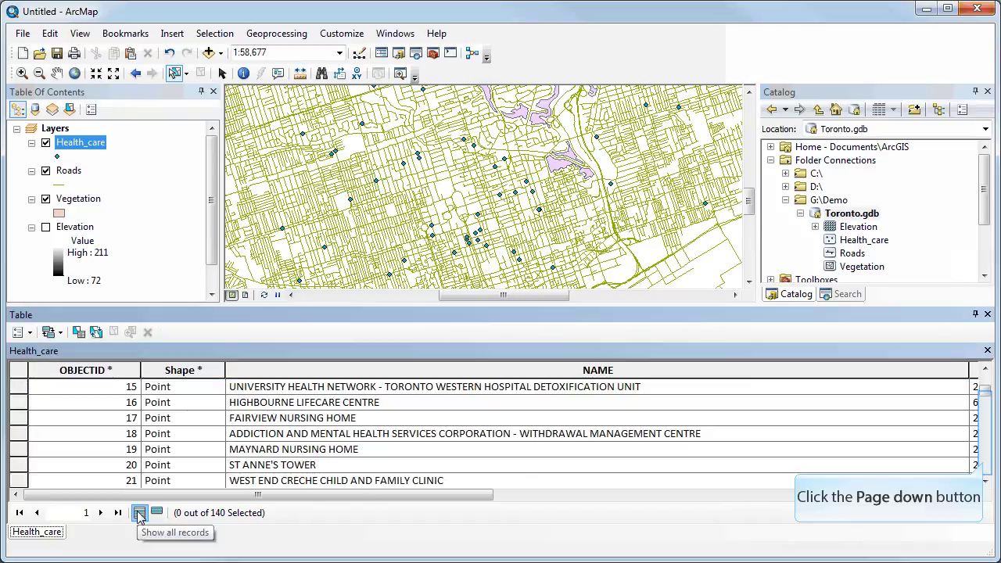
# Select the HOSPITAL FOR SICK CHILDREN record with OBJECTID 35 in the table and zoom the map to the selected feature.
pyautogui.click(986, 466)
pyautogui.click(985, 466)
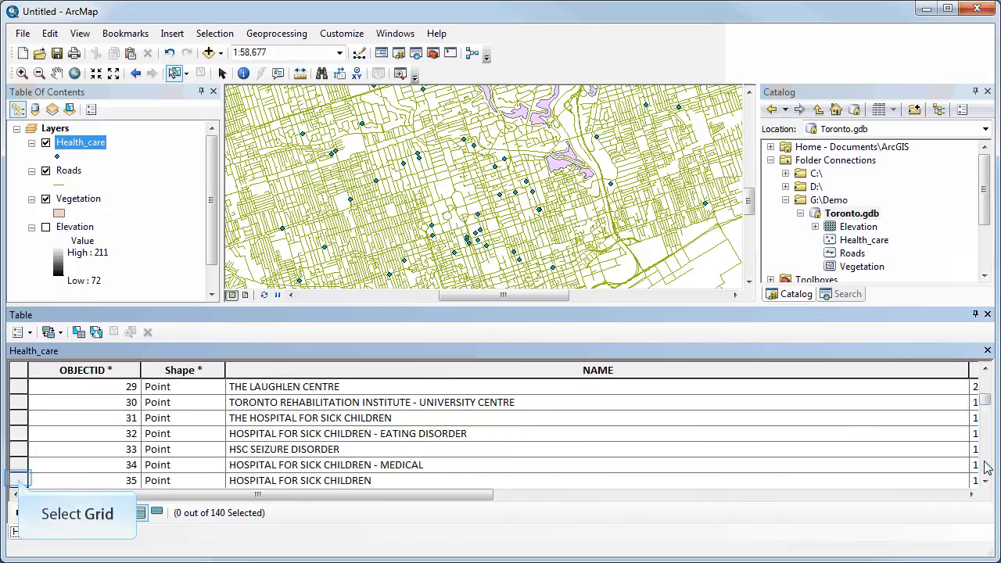
pyautogui.click(18, 480)
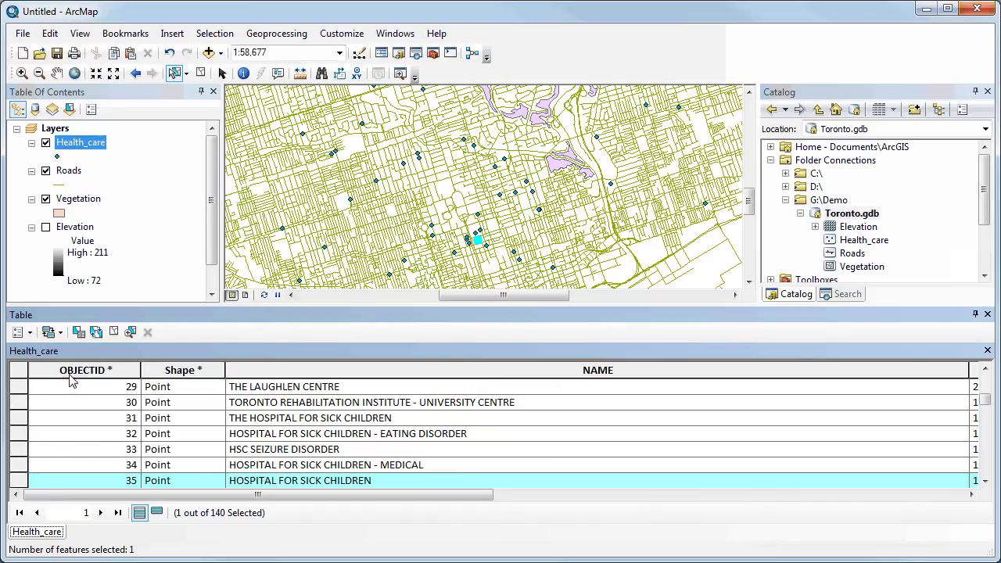
pyautogui.rightClick(85, 149)
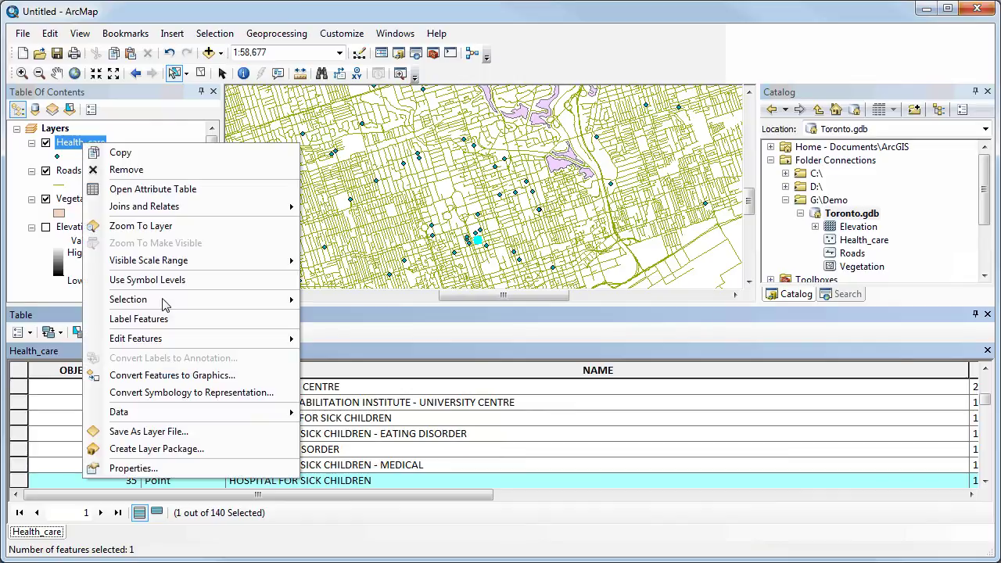
pyautogui.moveTo(165, 303)
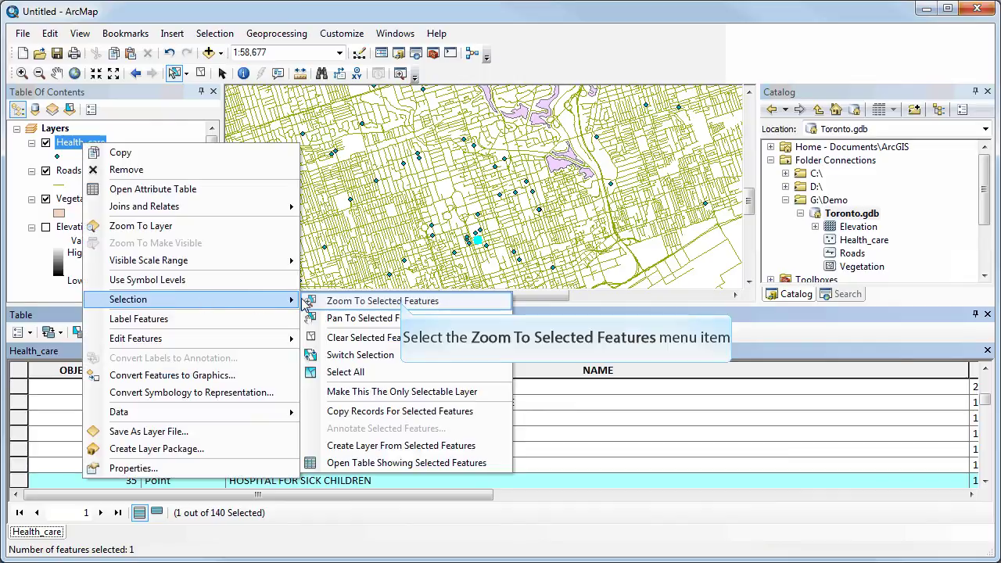
pyautogui.click(400, 302)
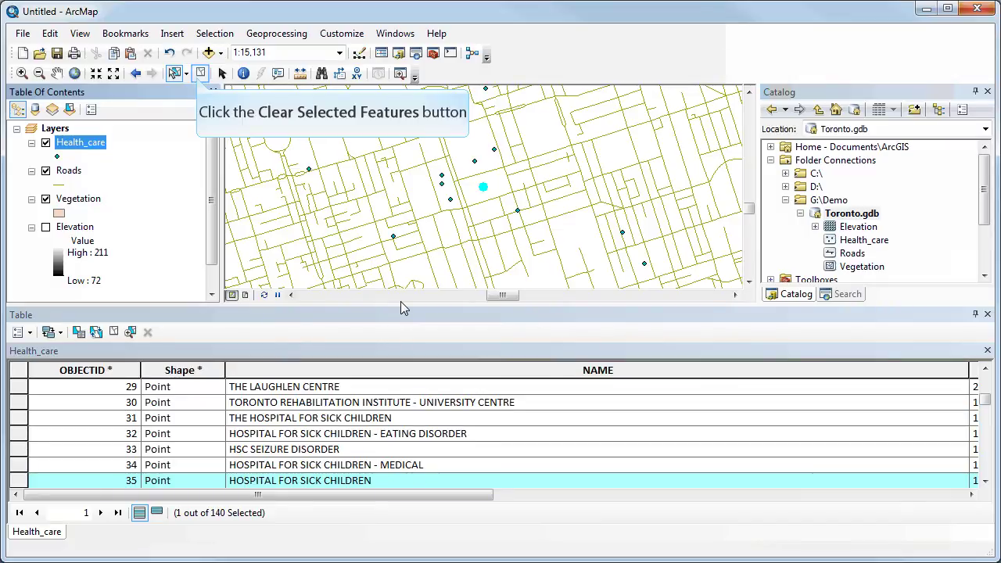
# Clear the selected hospital feature and pan the map to show the area to its northwest.
pyautogui.click(199, 73)
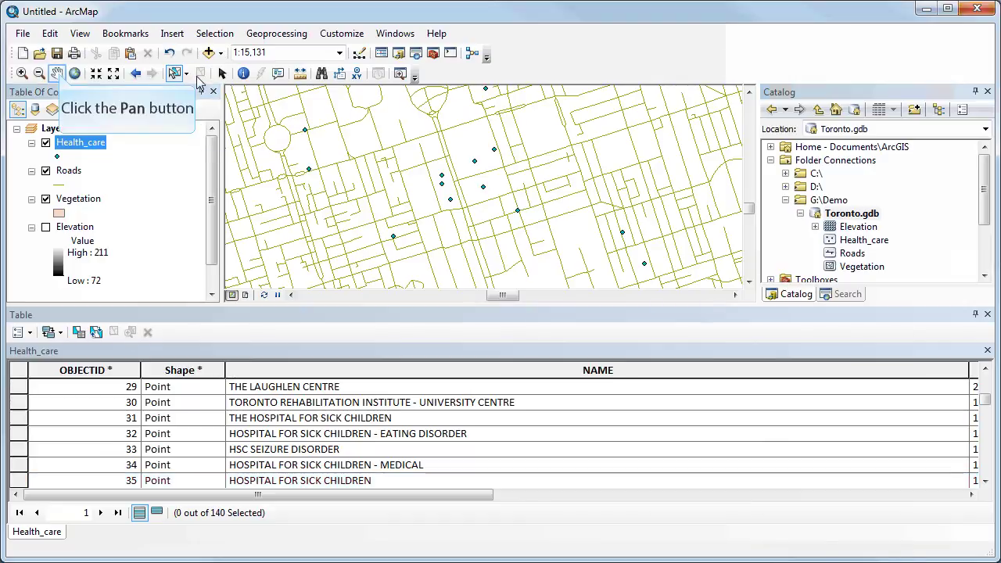
pyautogui.click(56, 73)
pyautogui.moveTo(311, 230); pyautogui.dragTo(484, 258)
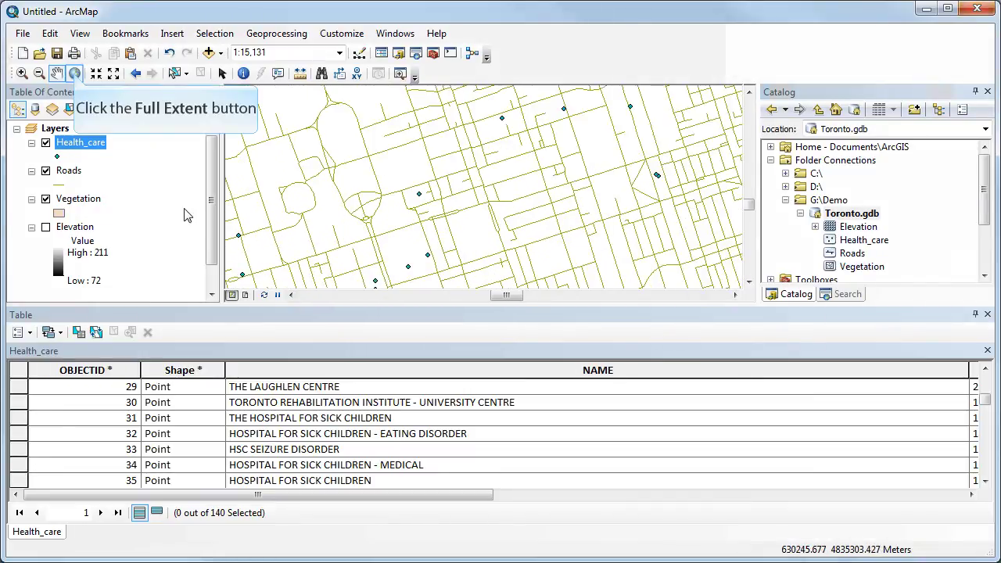
# Close the attribute table window and fit the full extent of the layers in the enlarged map view.
pyautogui.click(75, 74)
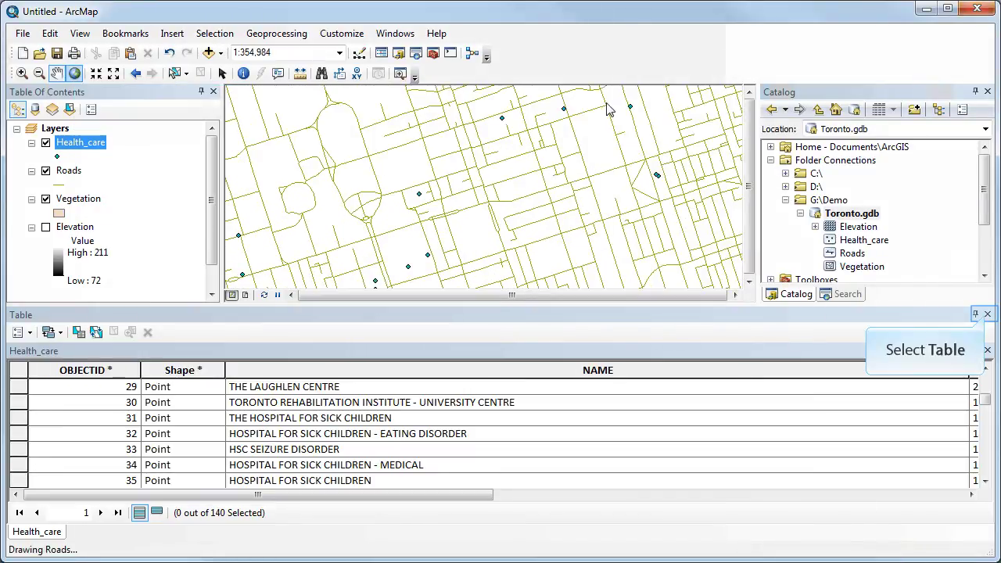
pyautogui.click(987, 314)
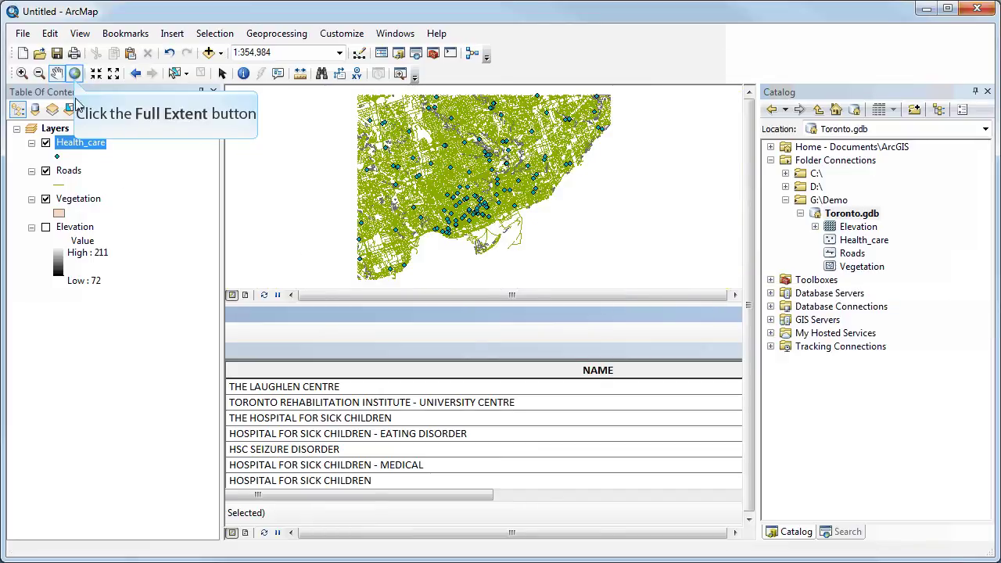
pyautogui.click(76, 74)
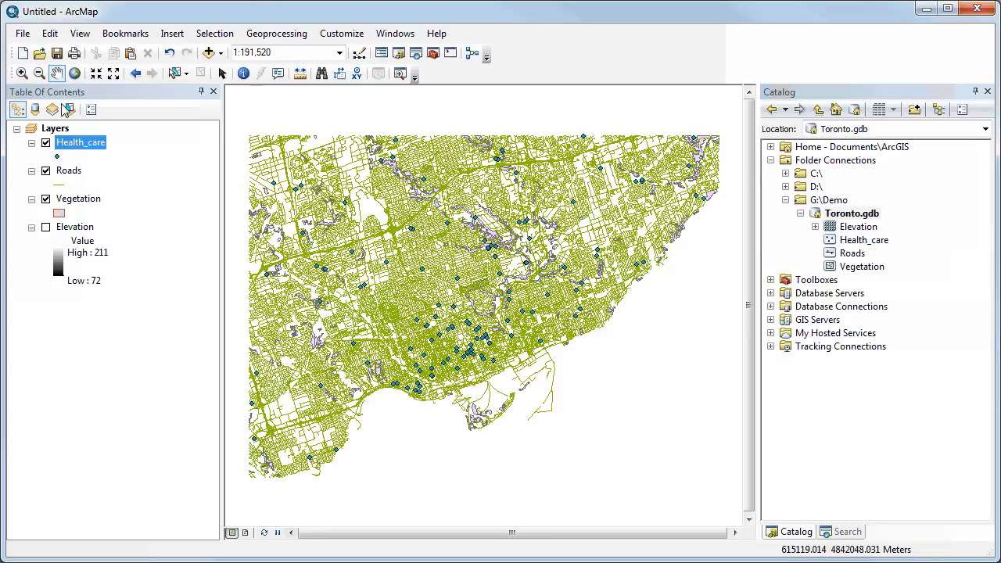
# Change the Health_care layer's point symbol to Hospital 2 from the ESRI style.
pyautogui.click(60, 159)
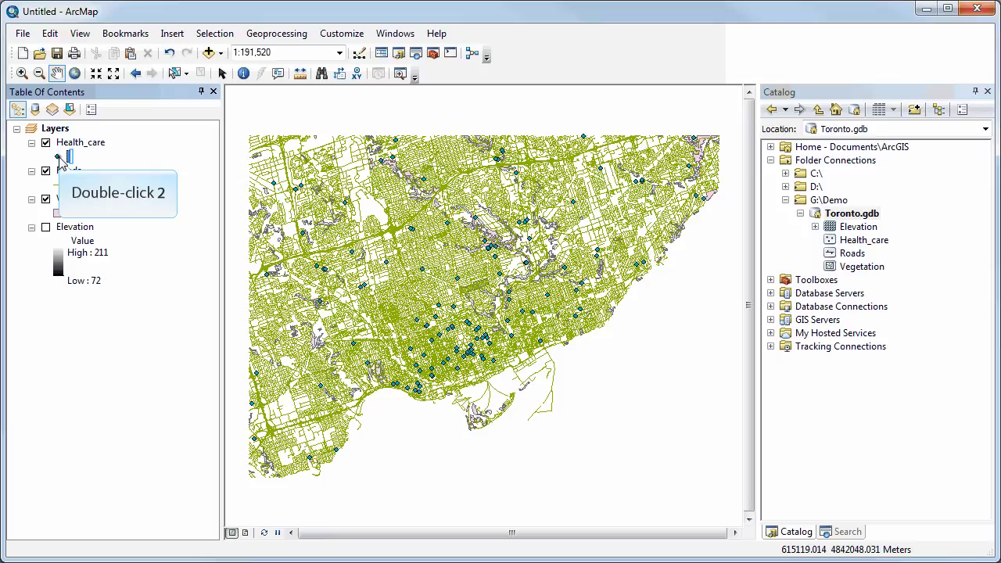
pyautogui.doubleClick(59, 158)
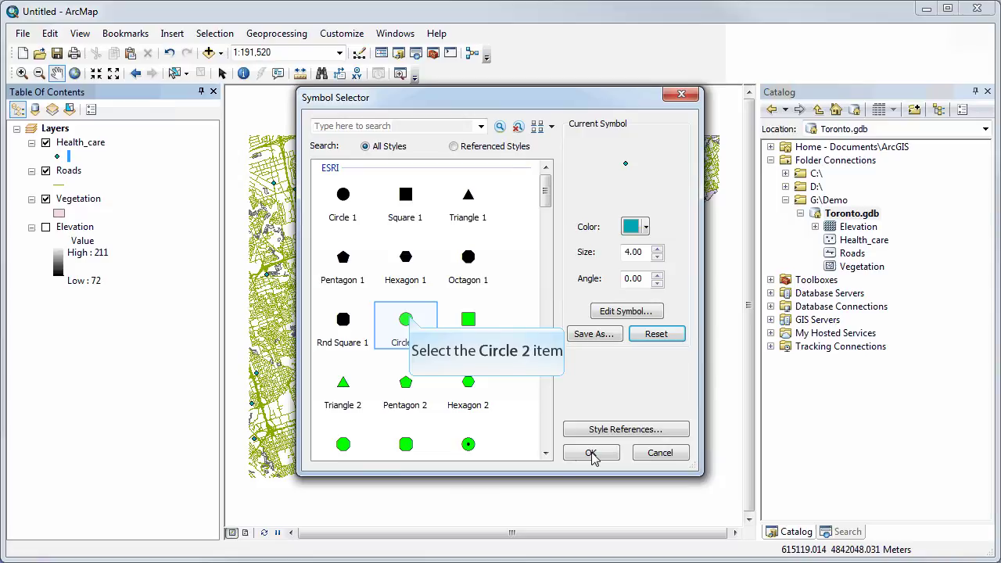
pyautogui.click(408, 320)
pyautogui.click(401, 383)
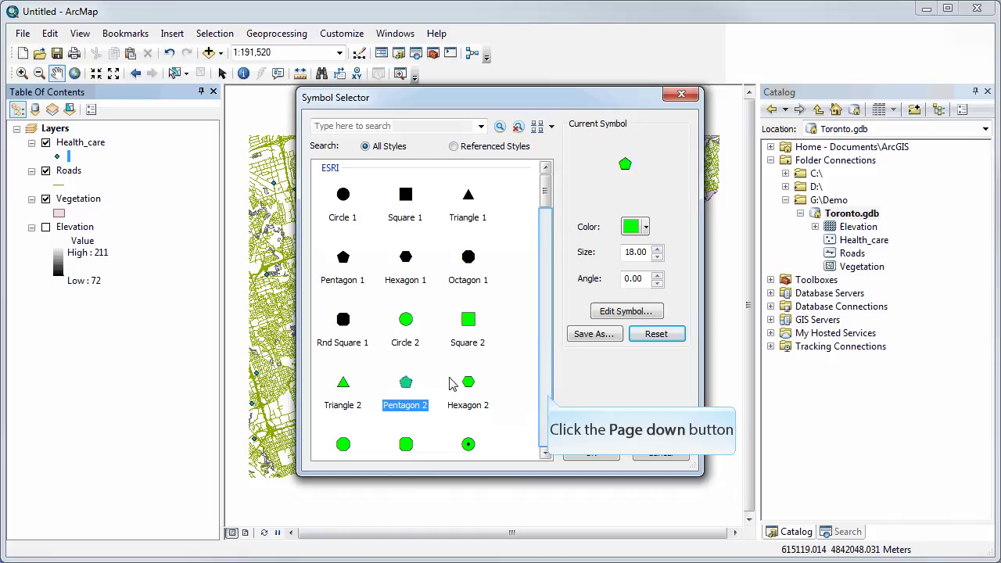
pyautogui.click(547, 397)
pyautogui.click(547, 398)
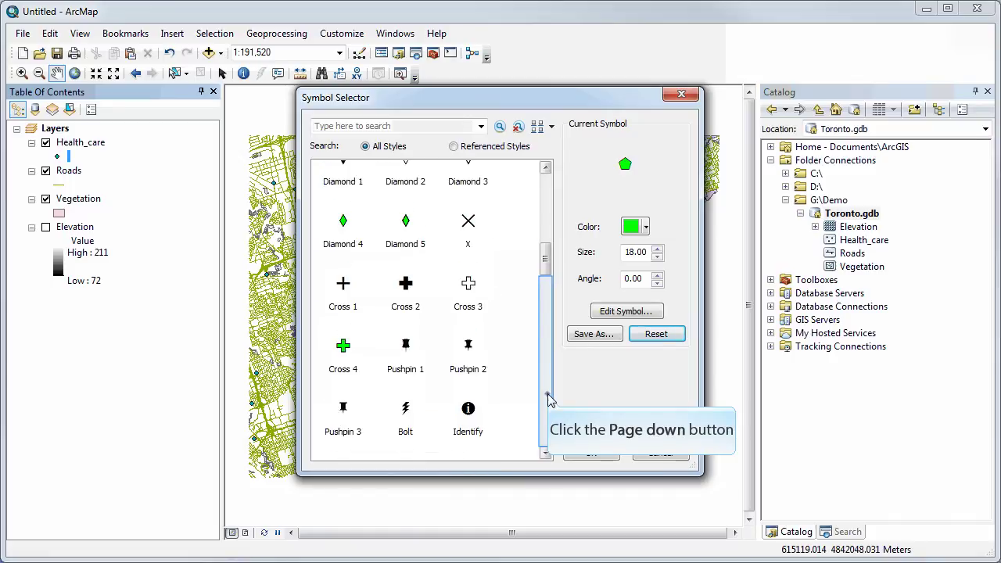
pyautogui.click(547, 400)
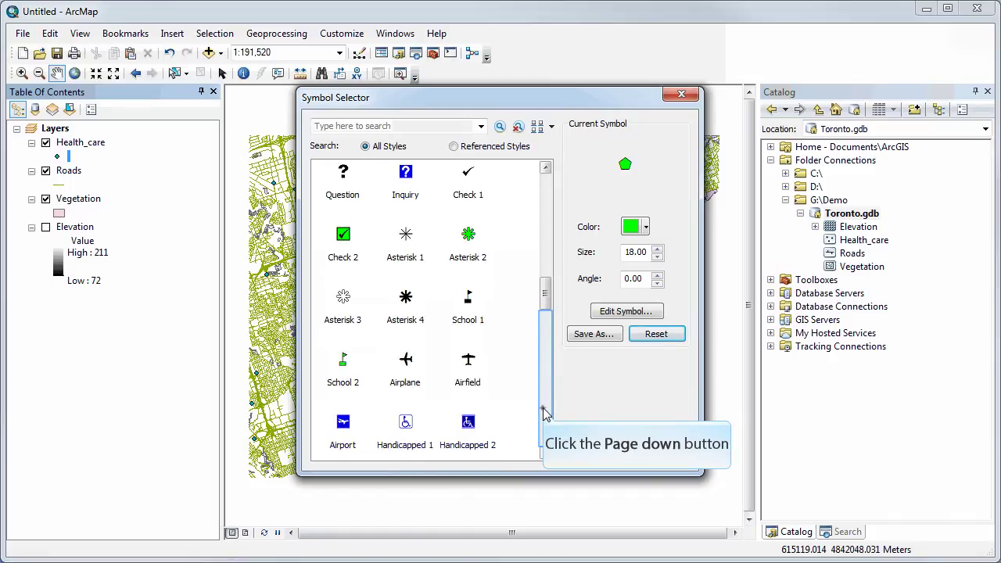
pyautogui.click(546, 410)
pyautogui.click(397, 195)
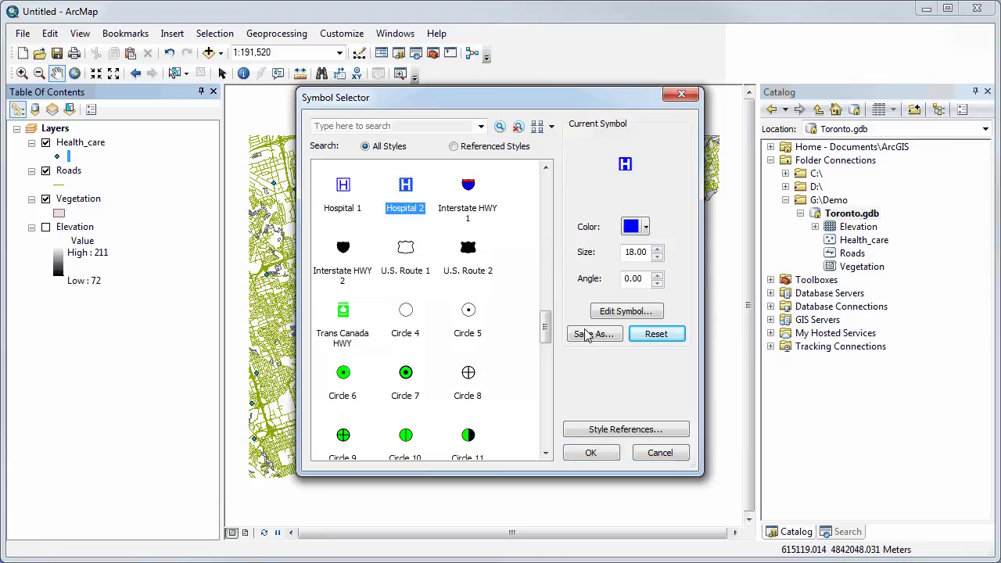
pyautogui.click(591, 452)
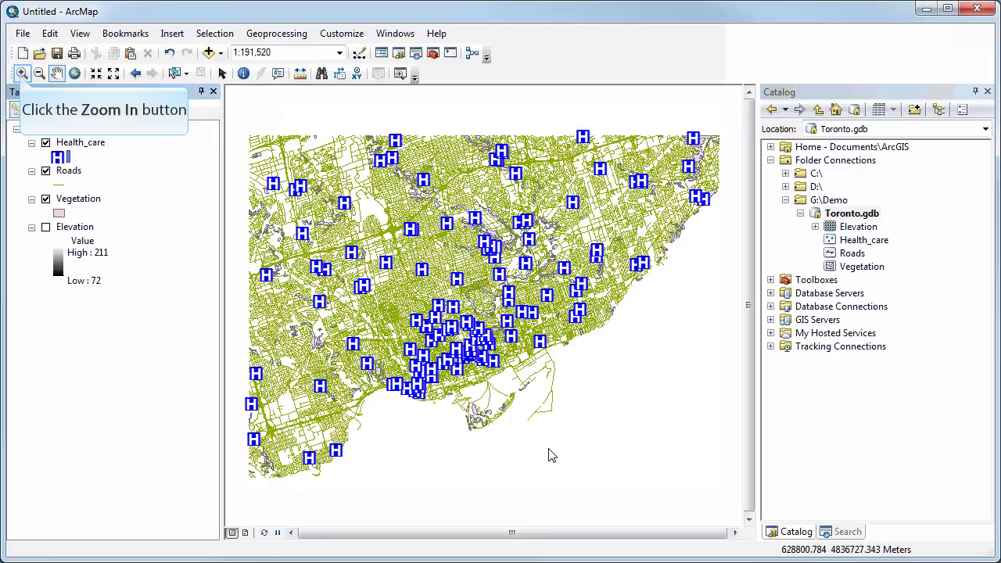
# Change the Vegetation layer's fill to the first Green symbol in the ESRI style, the one without an outline.
pyautogui.click(21, 73)
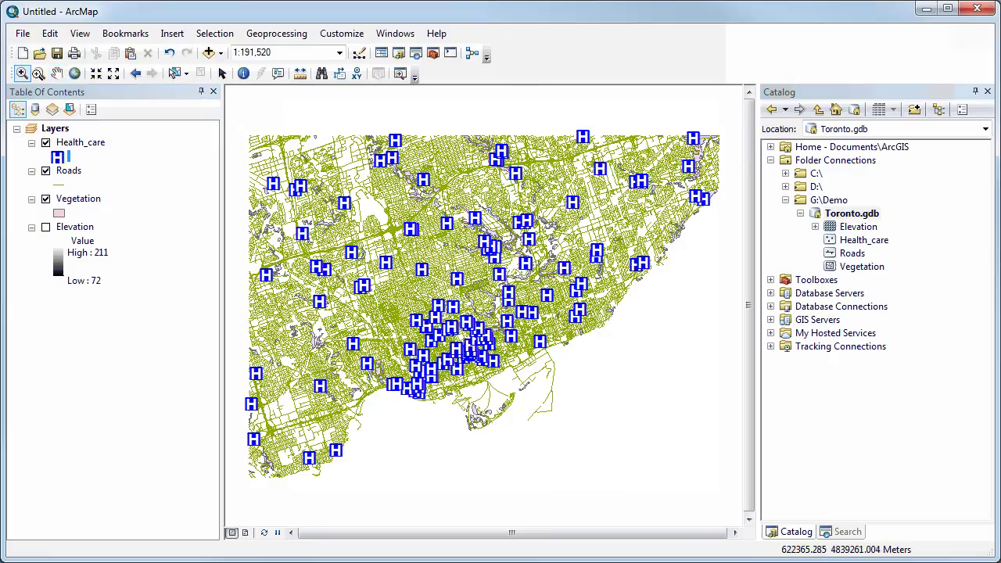
pyautogui.moveTo(353, 284); pyautogui.dragTo(549, 451)
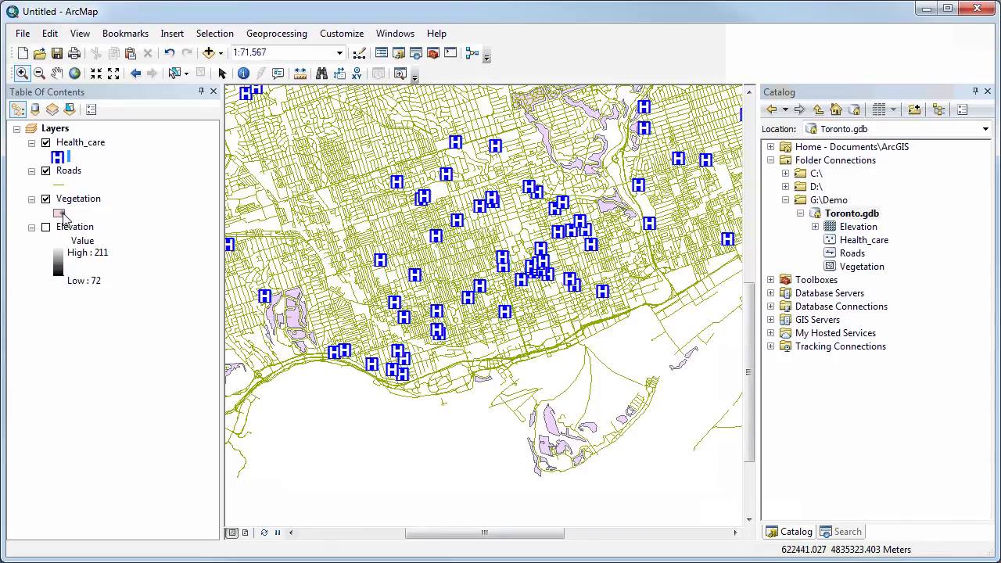
pyautogui.click(60, 213)
pyautogui.click(350, 210)
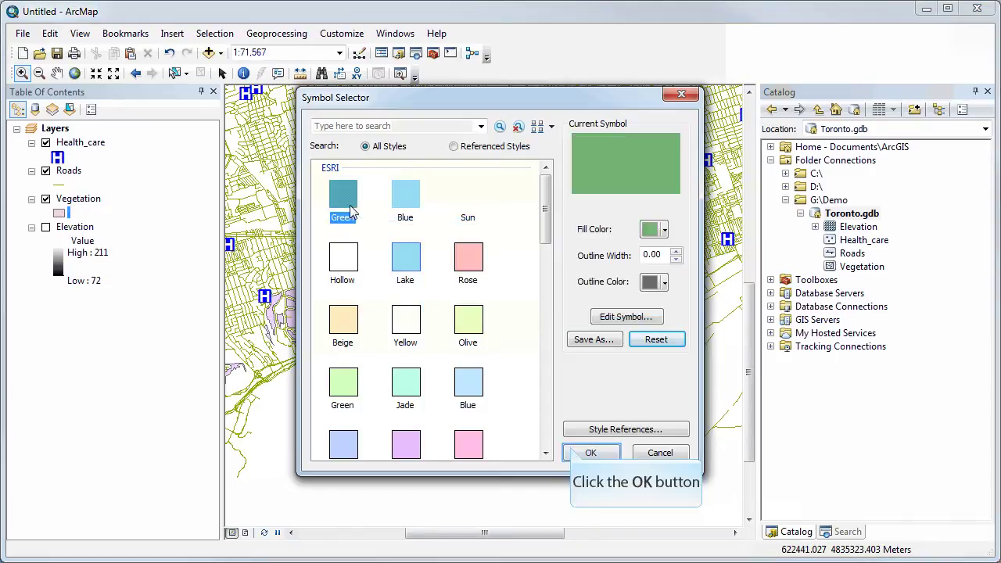
pyautogui.click(573, 452)
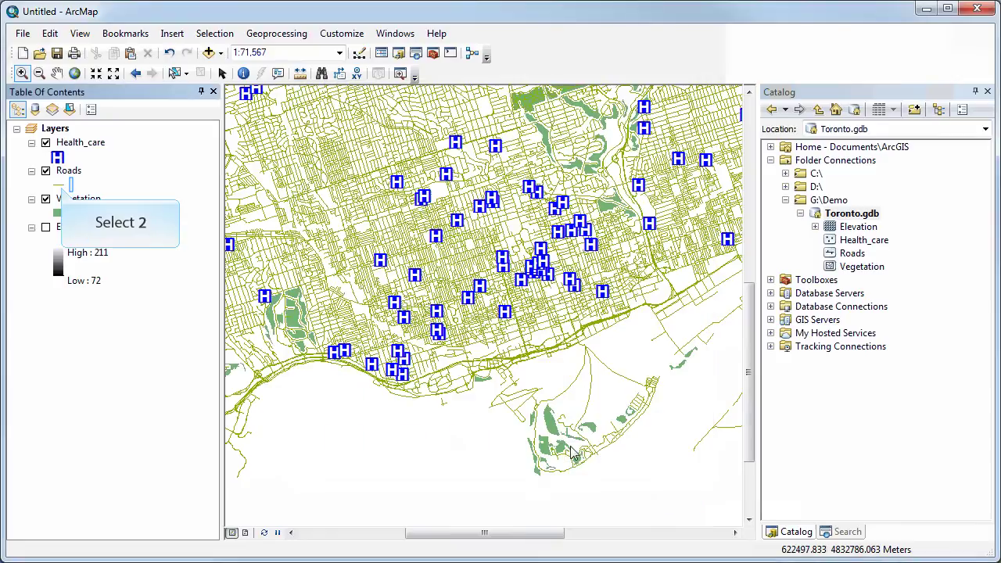
# Change the Roads layer's line symbol to Major Road.
pyautogui.click(64, 187)
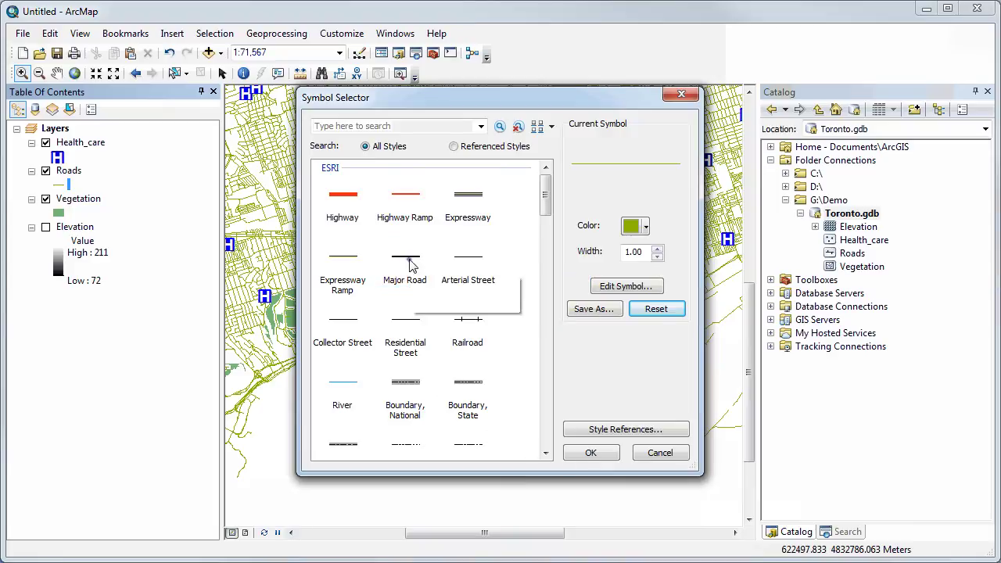
pyautogui.click(407, 263)
pyautogui.click(603, 455)
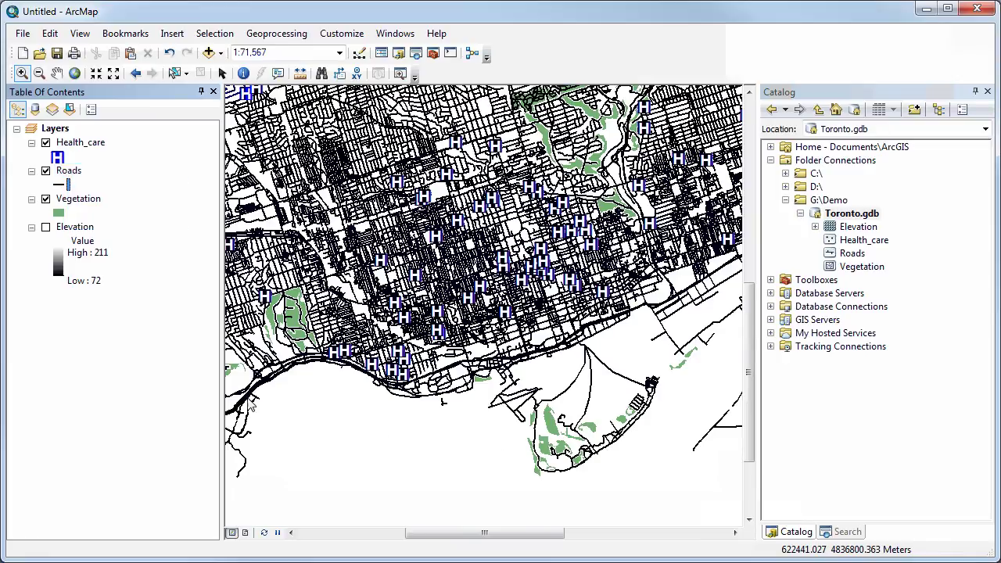
# Open the Roads layer's symbology properties and inspect its line symbol choices without changing them.
pyautogui.rightClick(68, 172)
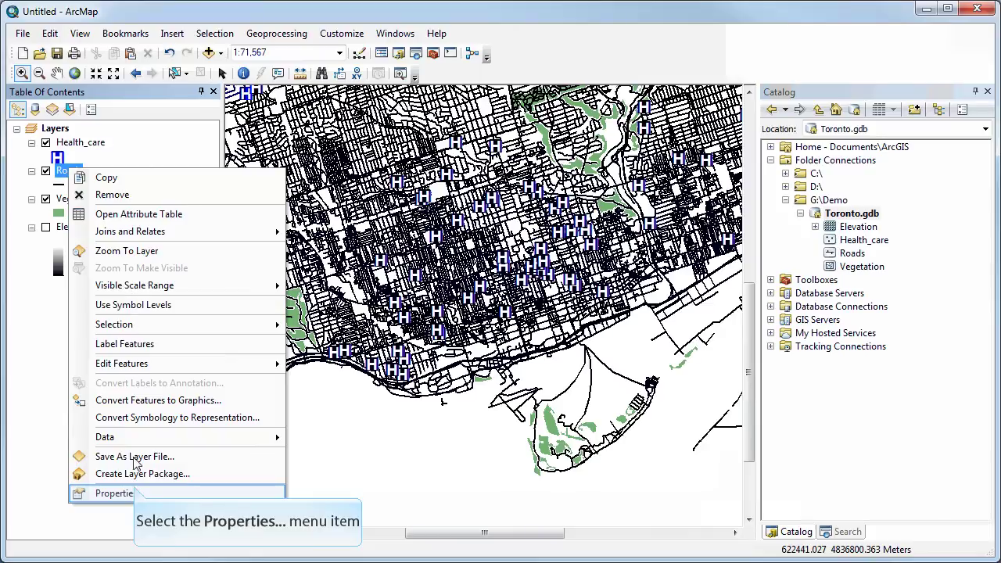
pyautogui.click(115, 493)
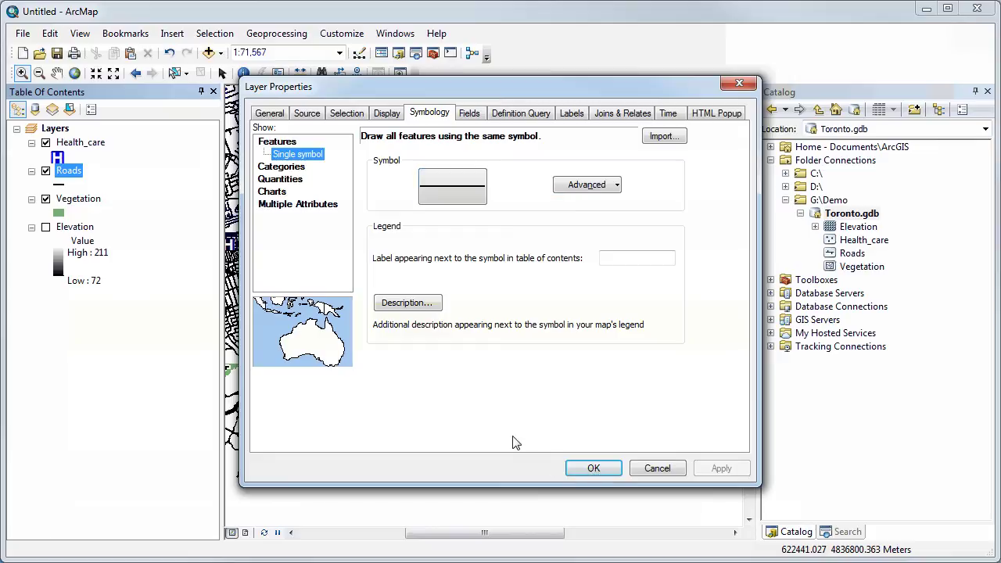
pyautogui.click(451, 205)
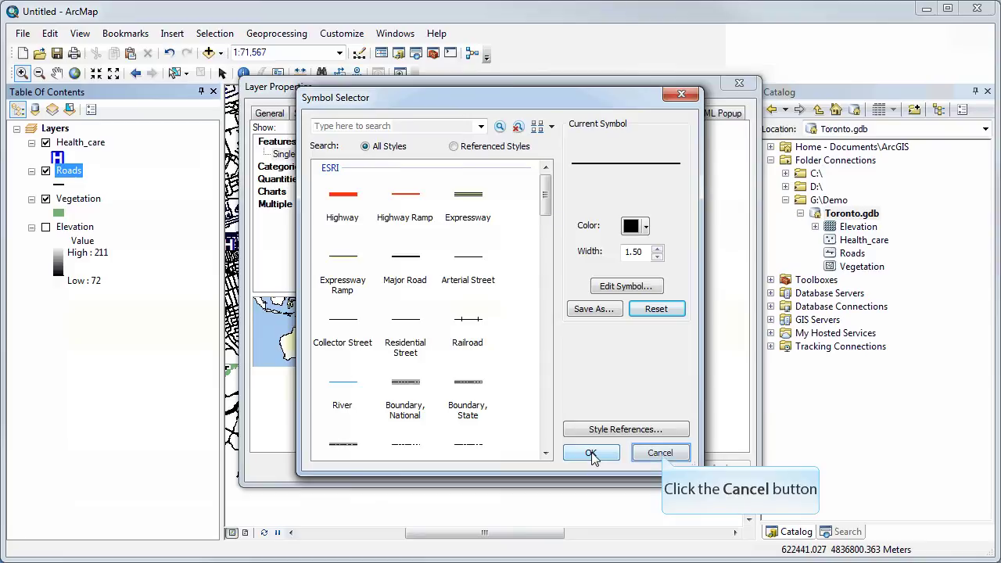
pyautogui.click(659, 454)
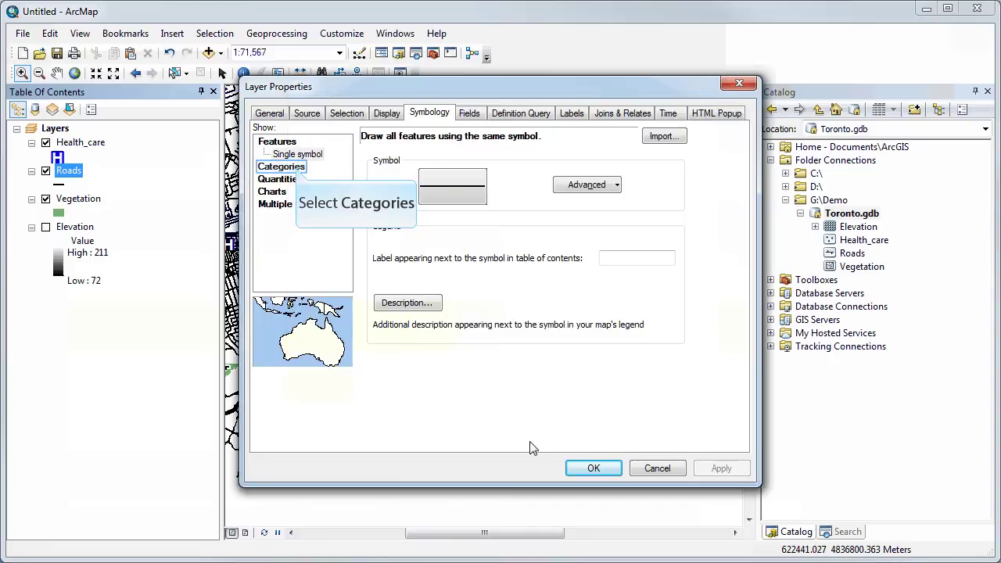
# Classify the Roads layer by unique values of the CARTO field and add all of its values.
pyautogui.click(281, 166)
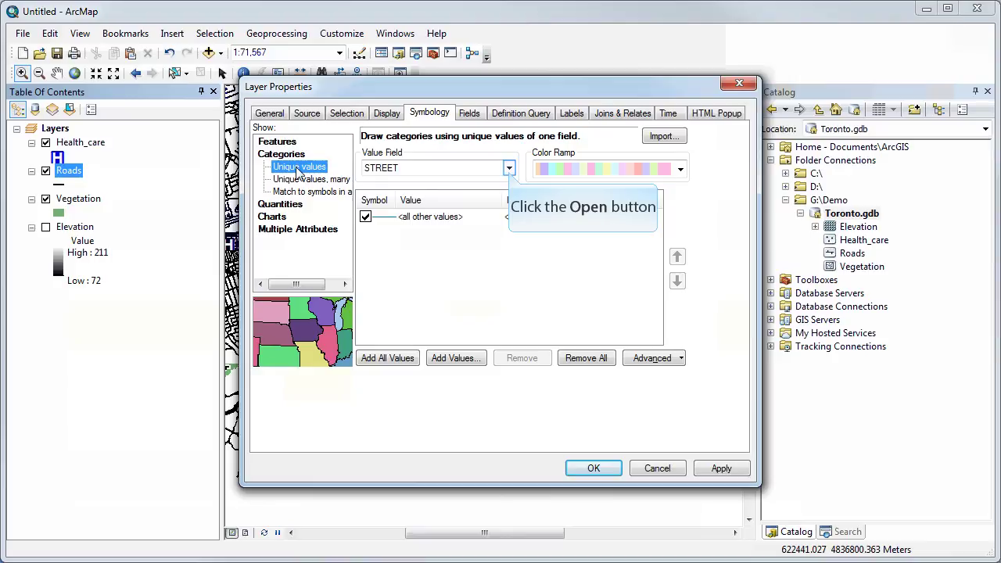
pyautogui.click(509, 171)
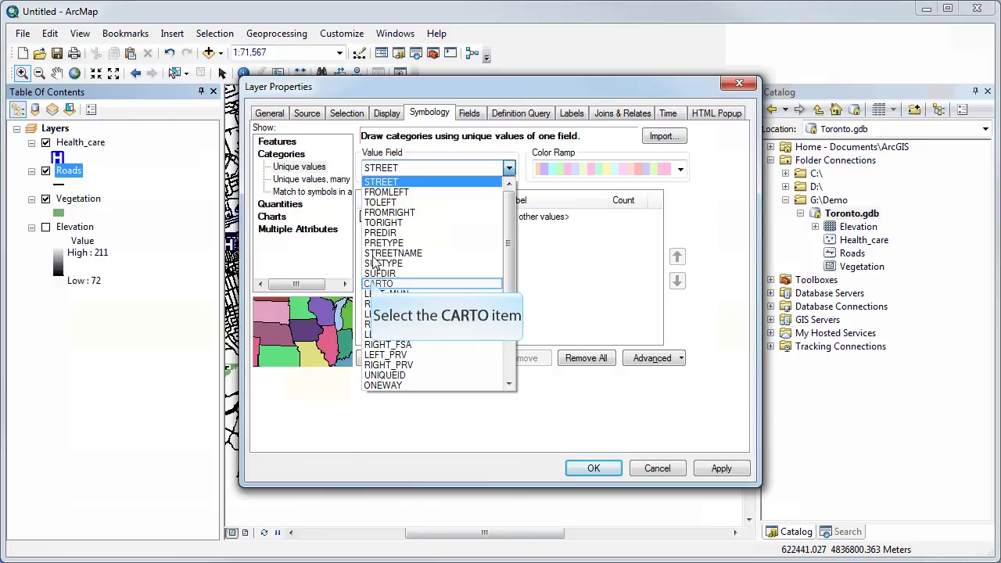
pyautogui.click(373, 284)
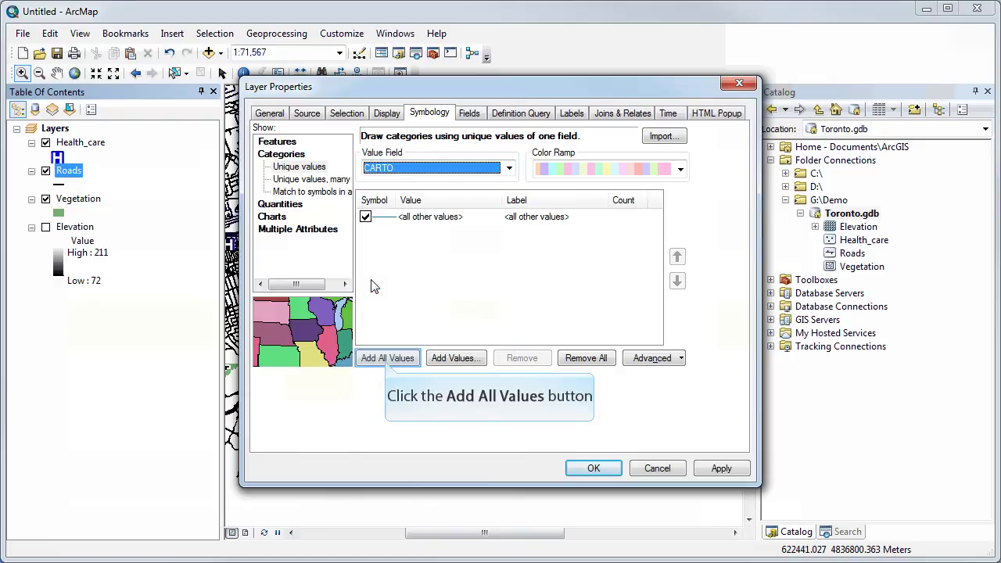
pyautogui.click(387, 358)
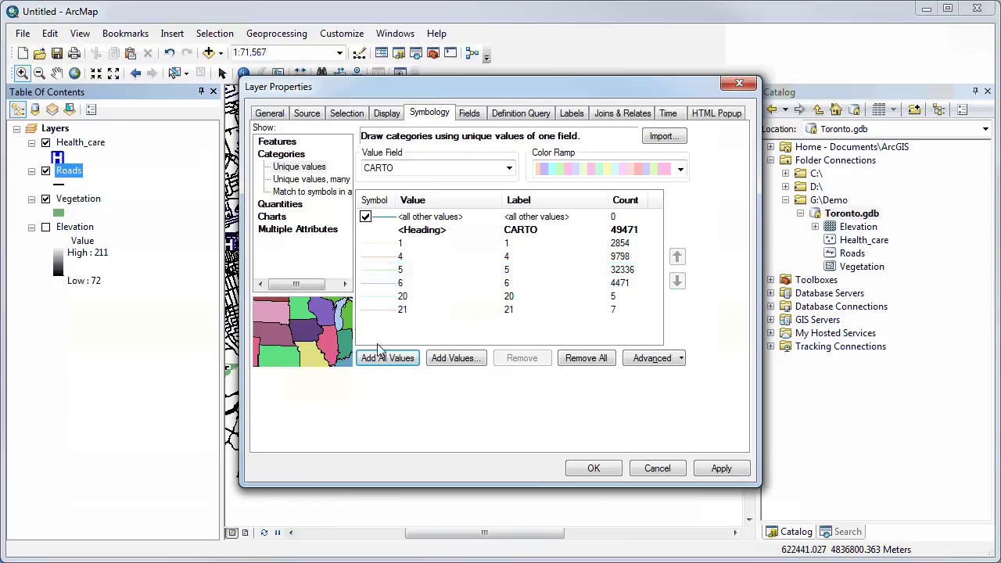
# Assign the Major Road symbol to CARTO value 5 and the Highway Ramp symbol to value 4.
pyautogui.doubleClick(375, 275)
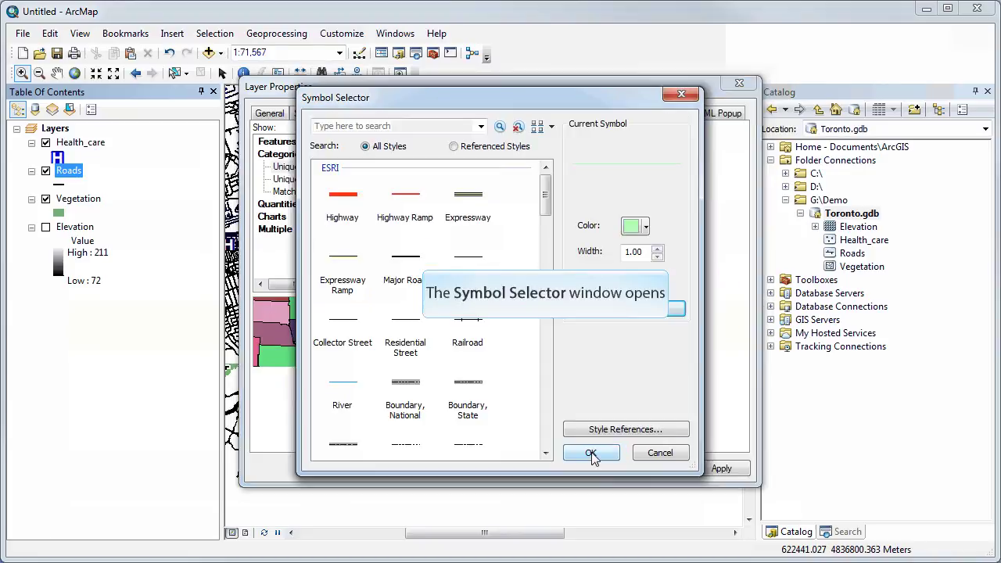
pyautogui.click(414, 258)
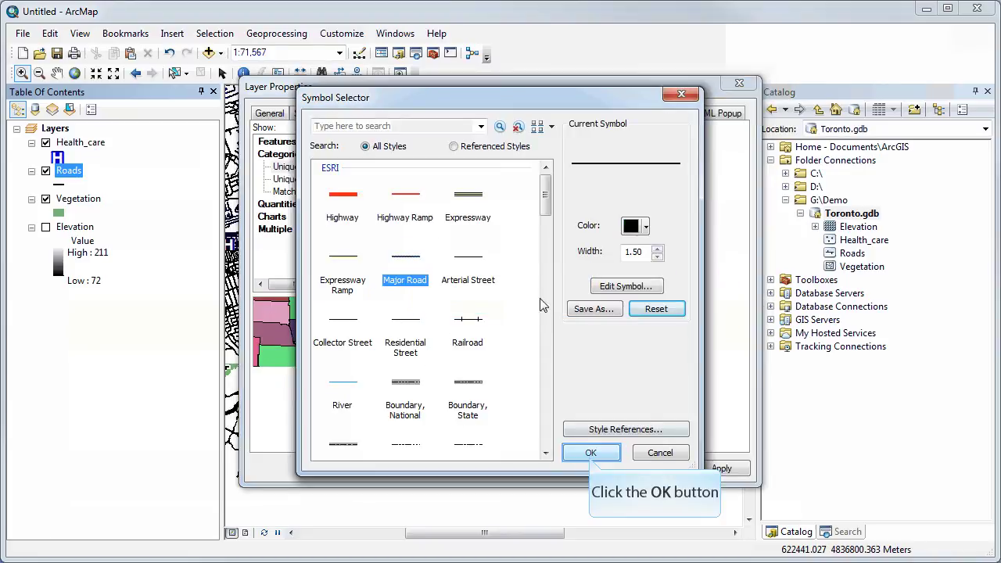
pyautogui.click(591, 453)
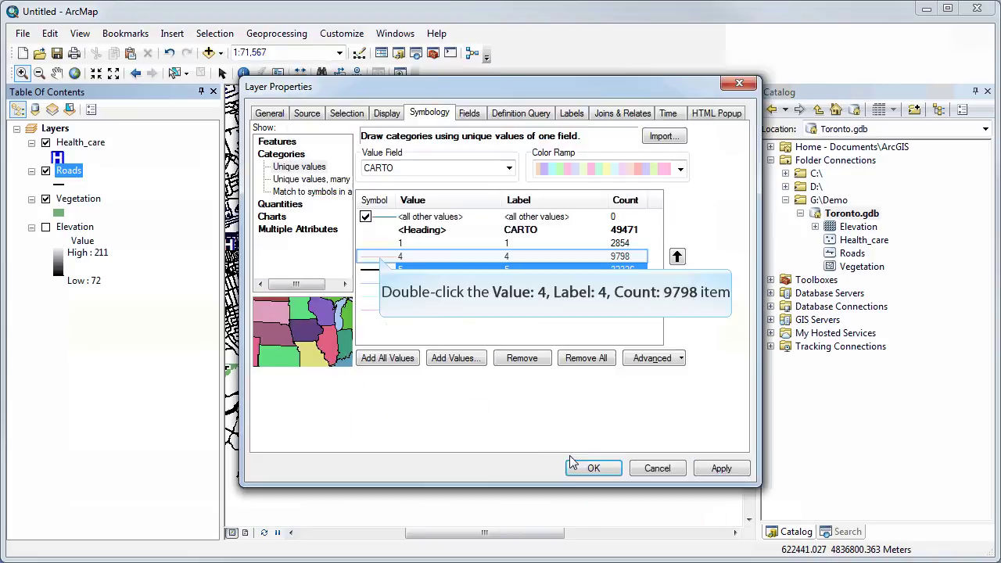
pyautogui.doubleClick(378, 256)
pyautogui.click(409, 200)
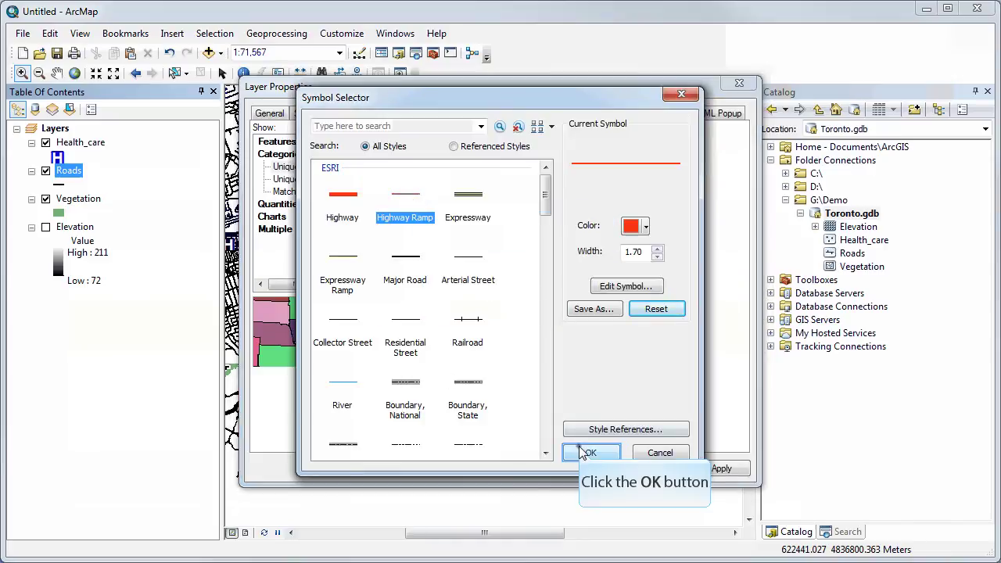
pyautogui.click(582, 452)
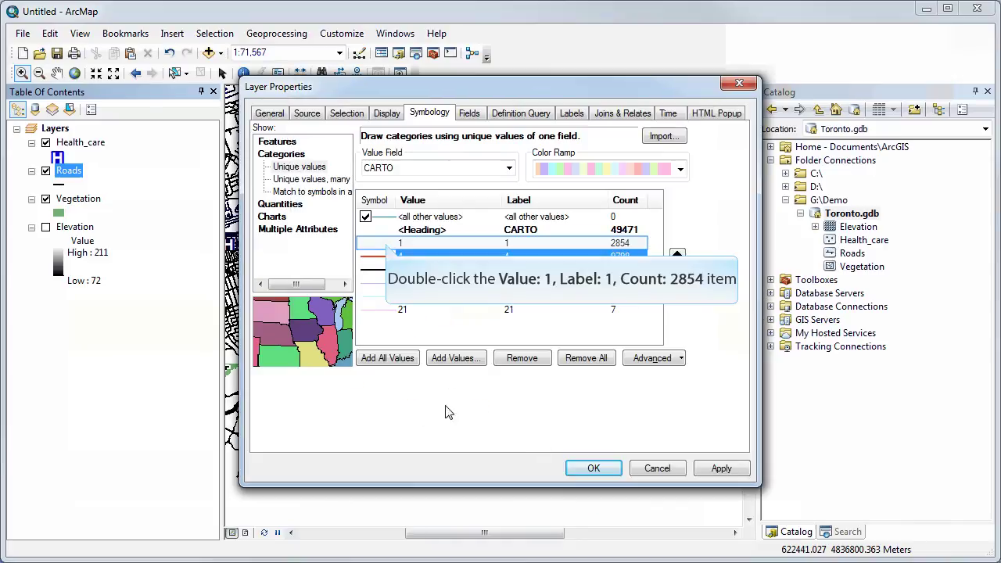
# Assign the Highway symbol to CARTO value 1 and apply the Roads symbology to the map.
pyautogui.doubleClick(383, 243)
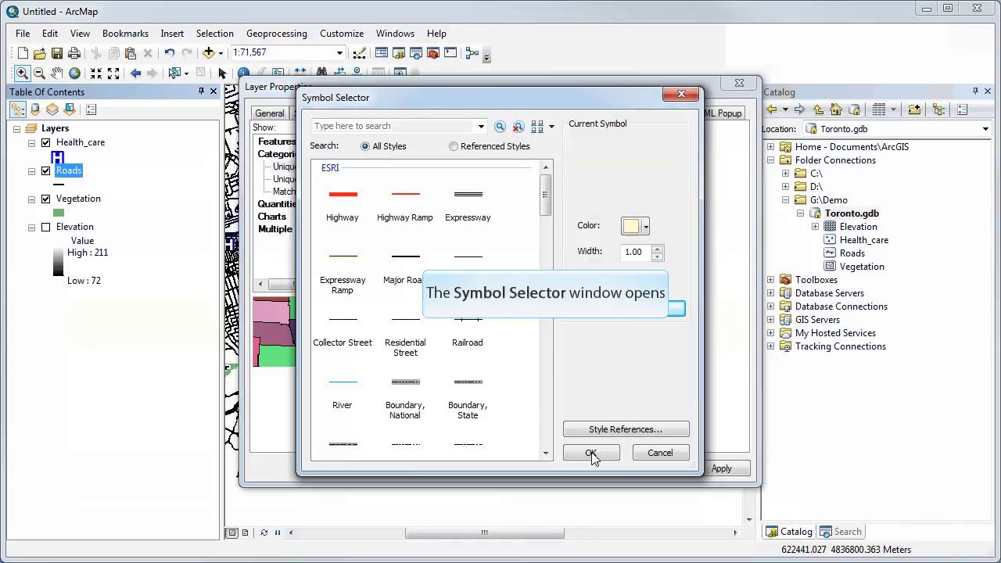
pyautogui.click(350, 202)
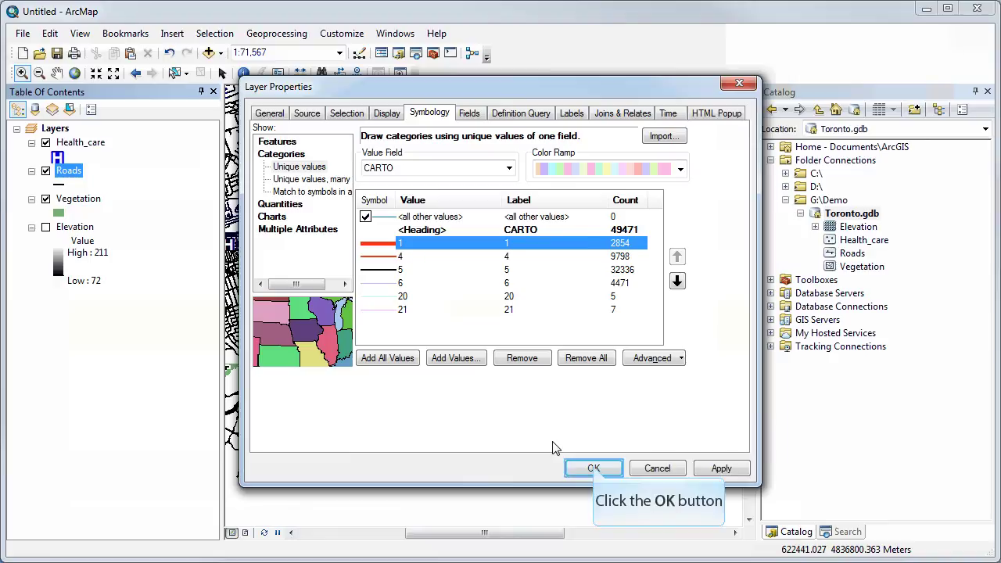
pyautogui.click(593, 468)
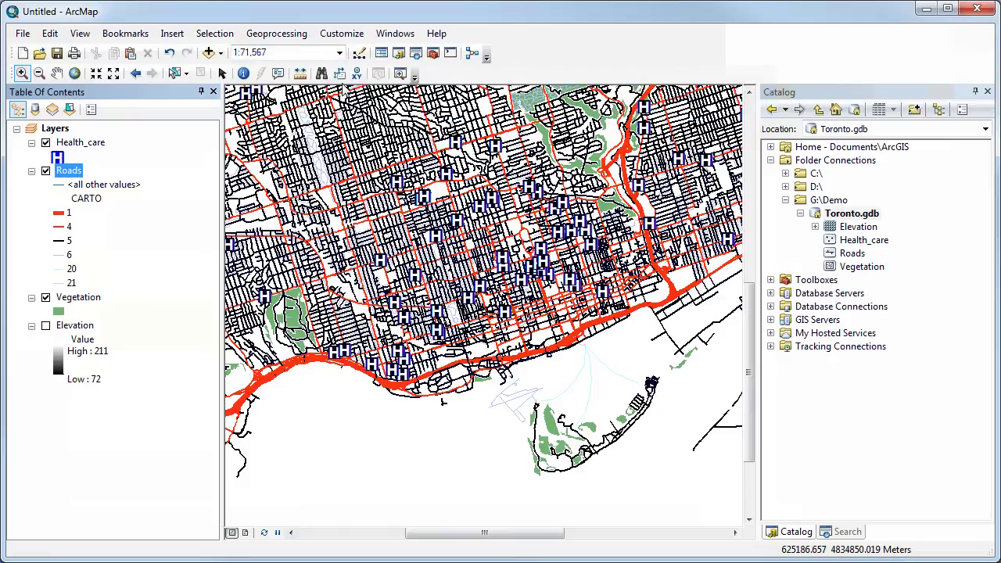
# Set the map scale to 1:24,000 and pan south to the downtown waterfront and the islands' northern end.
pyautogui.click(340, 55)
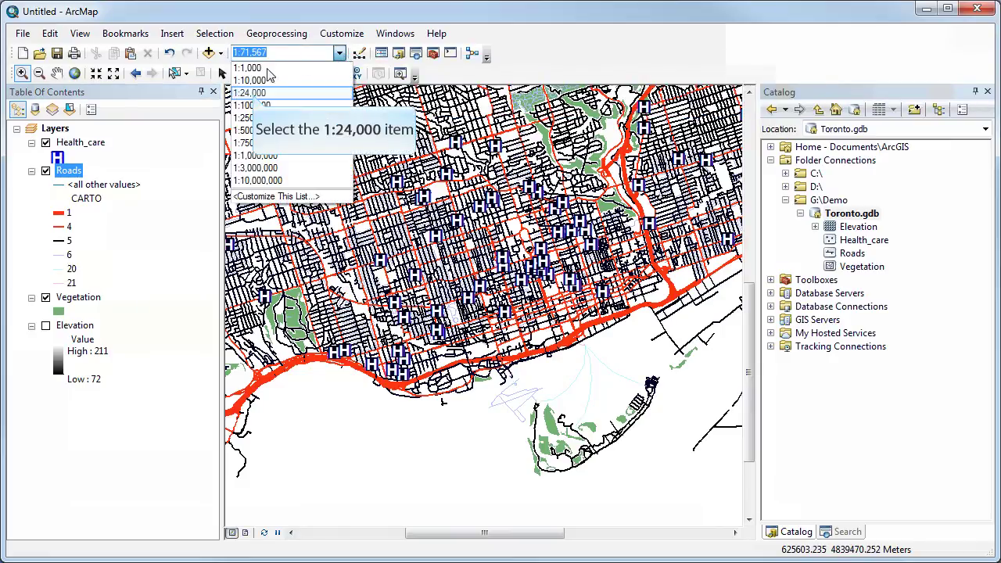
pyautogui.click(255, 93)
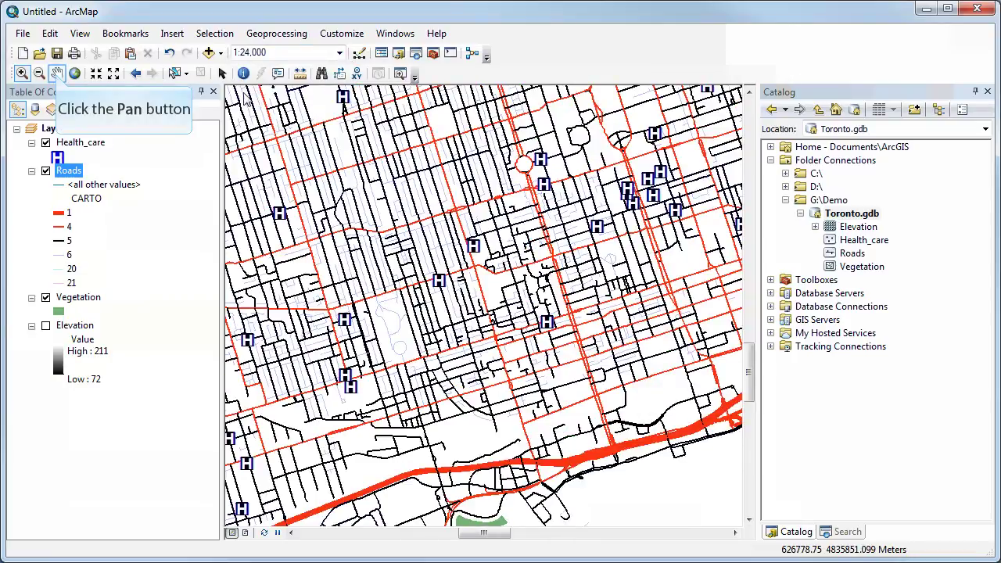
pyautogui.click(56, 73)
pyautogui.moveTo(416, 505); pyautogui.dragTo(393, 287)
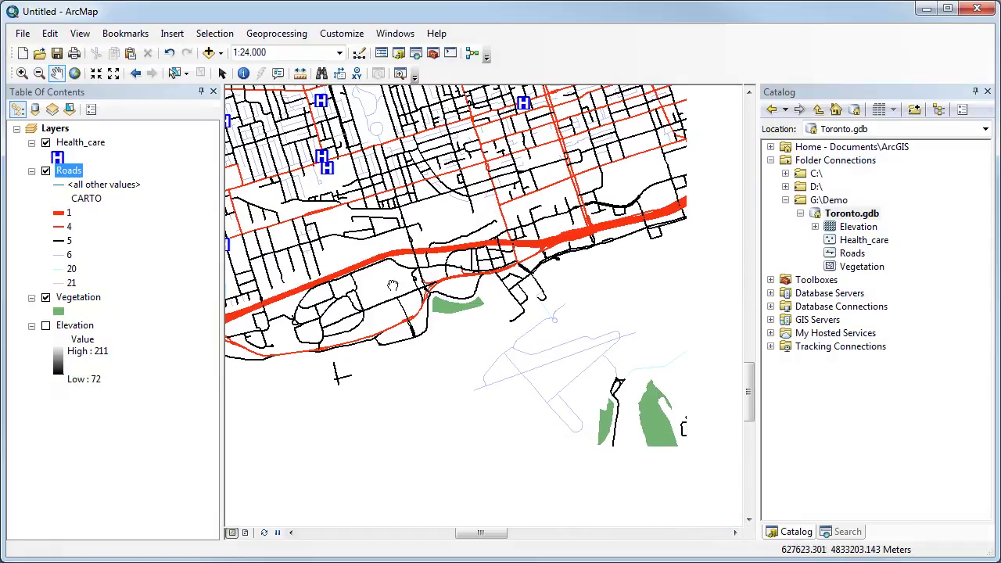
pyautogui.moveTo(552, 262); pyautogui.dragTo(513, 271)
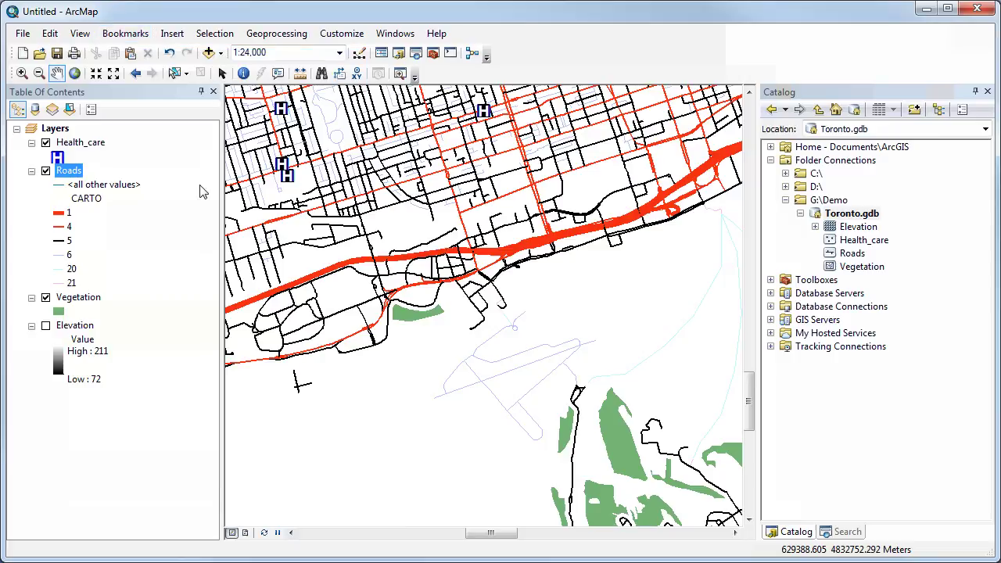
# Create a bookmark of the current map view named Downtown.
pyautogui.click(125, 34)
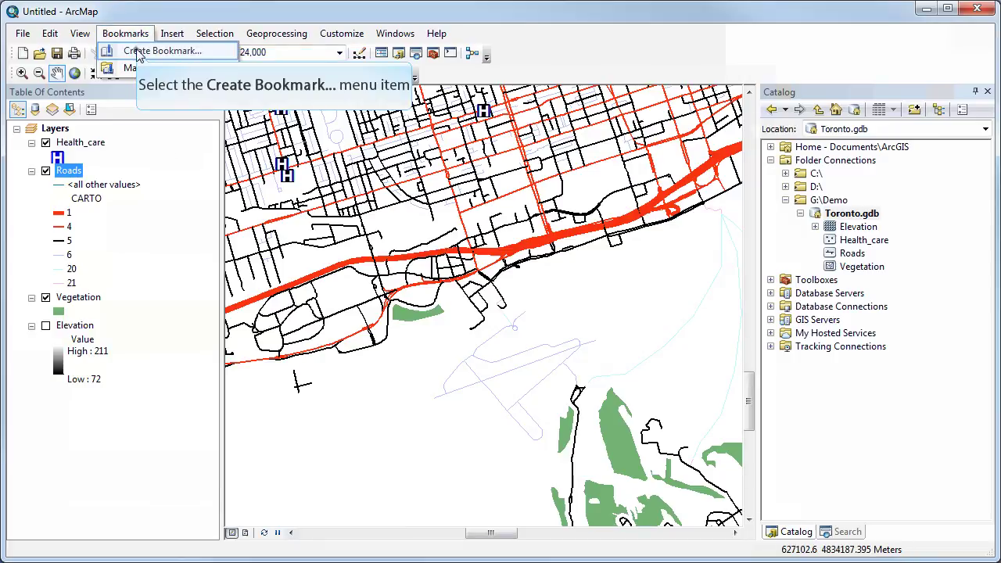
pyautogui.click(134, 50)
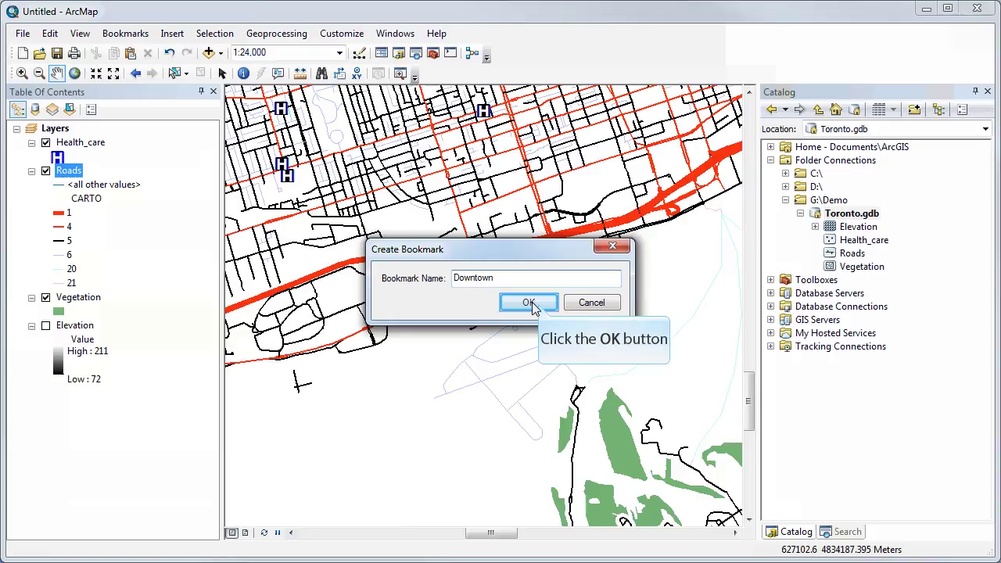
pyautogui.click(528, 303)
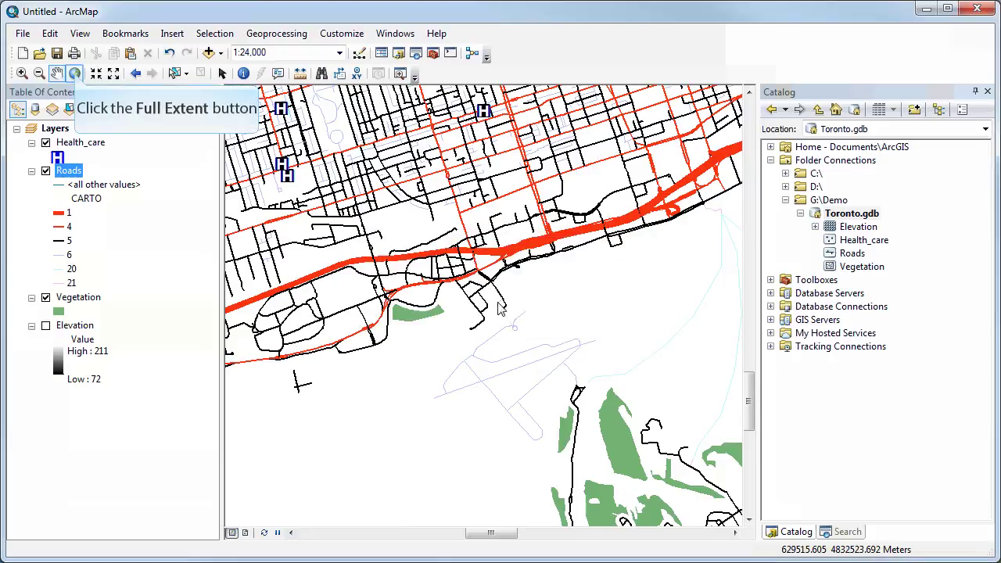
# Zoom the map to its full extent and return to the Downtown bookmark.
pyautogui.click(74, 73)
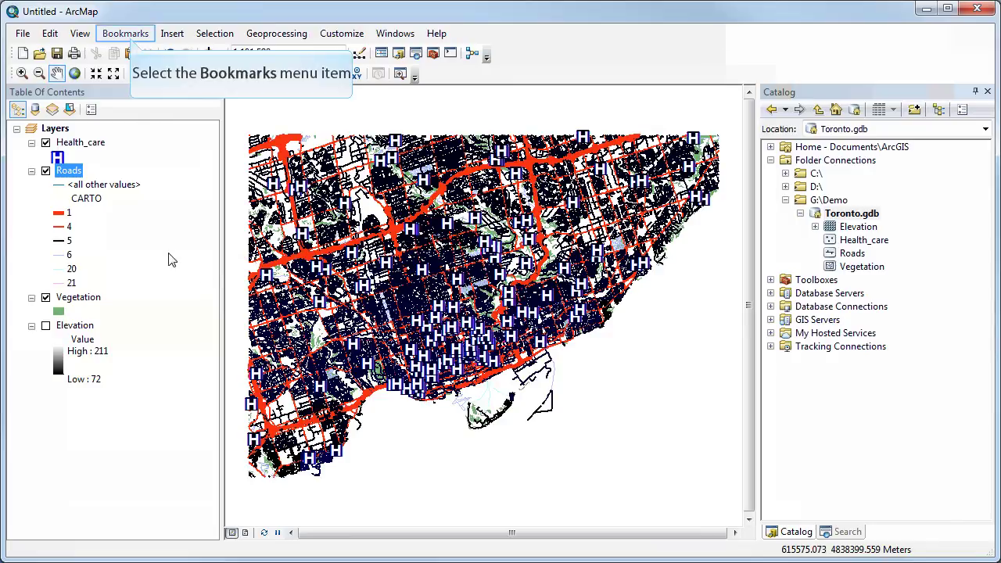
pyautogui.click(125, 34)
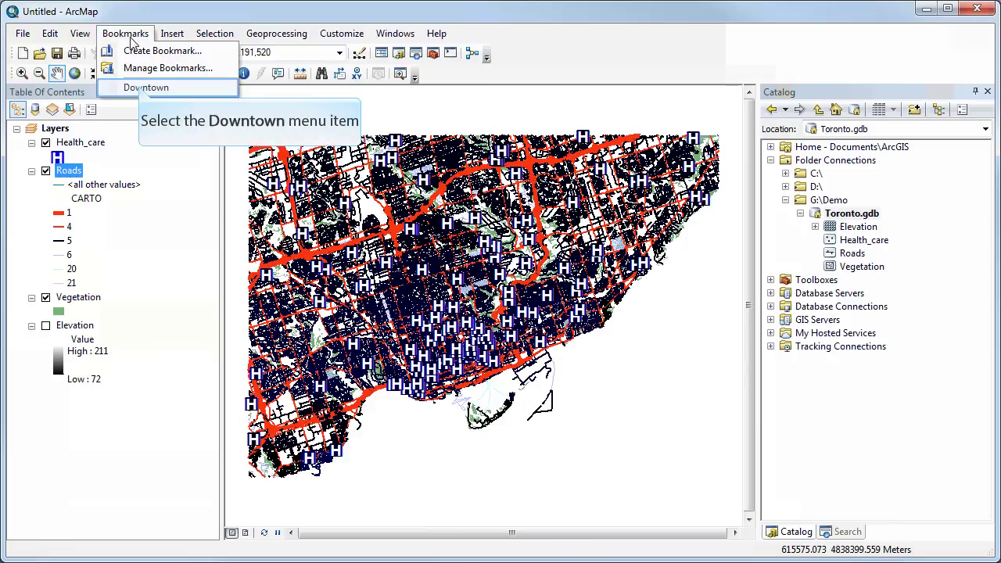
pyautogui.click(141, 87)
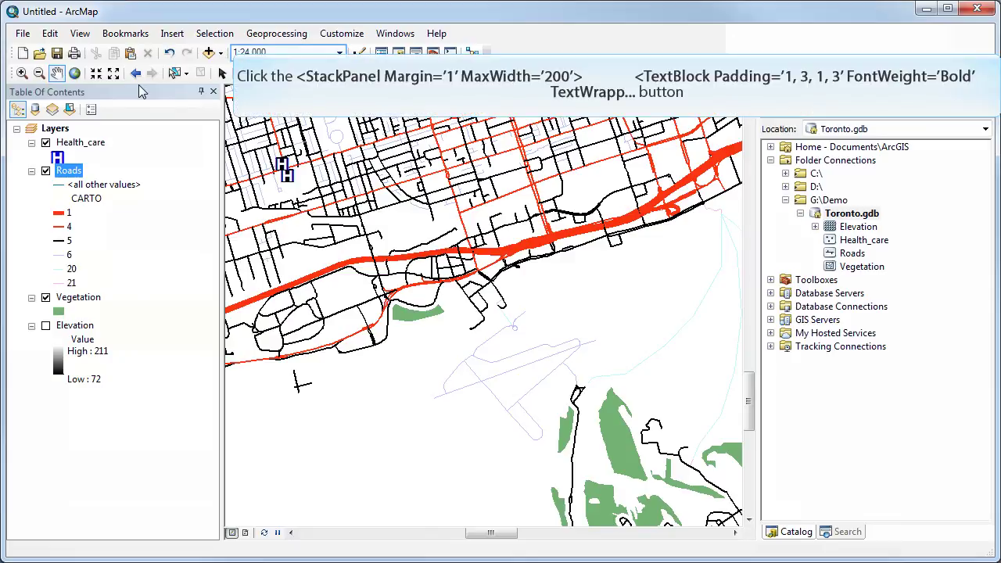
# Set the map scale to 1:50,000 and go back to the previous extent.
pyautogui.click(341, 54)
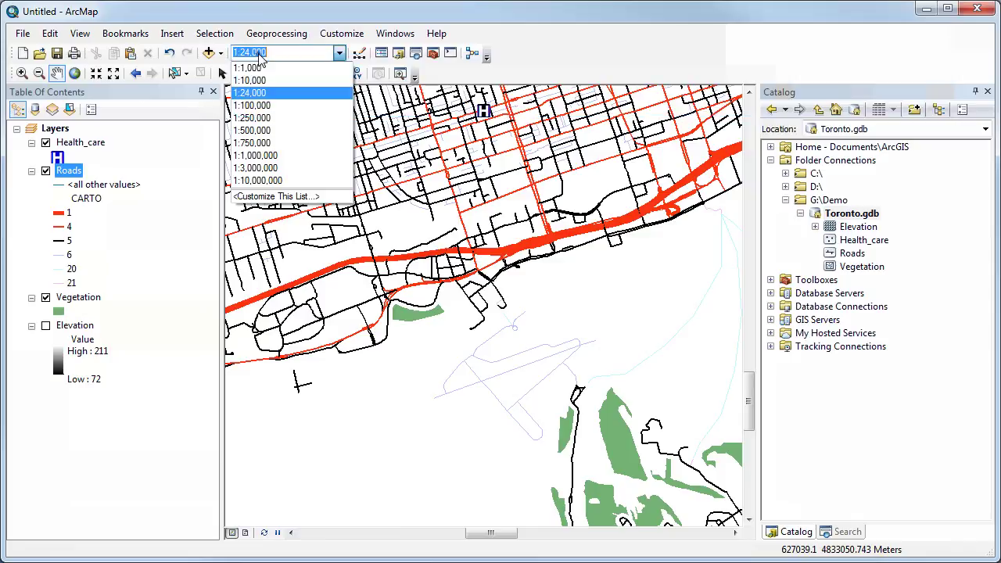
pyautogui.write('1:50,000')
pyautogui.press('Return')
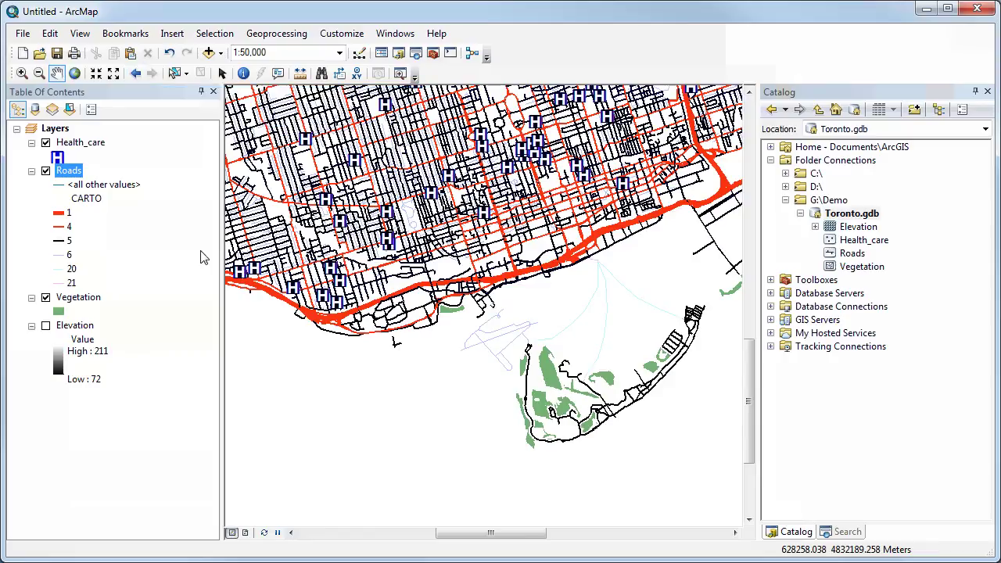
pyautogui.click(135, 74)
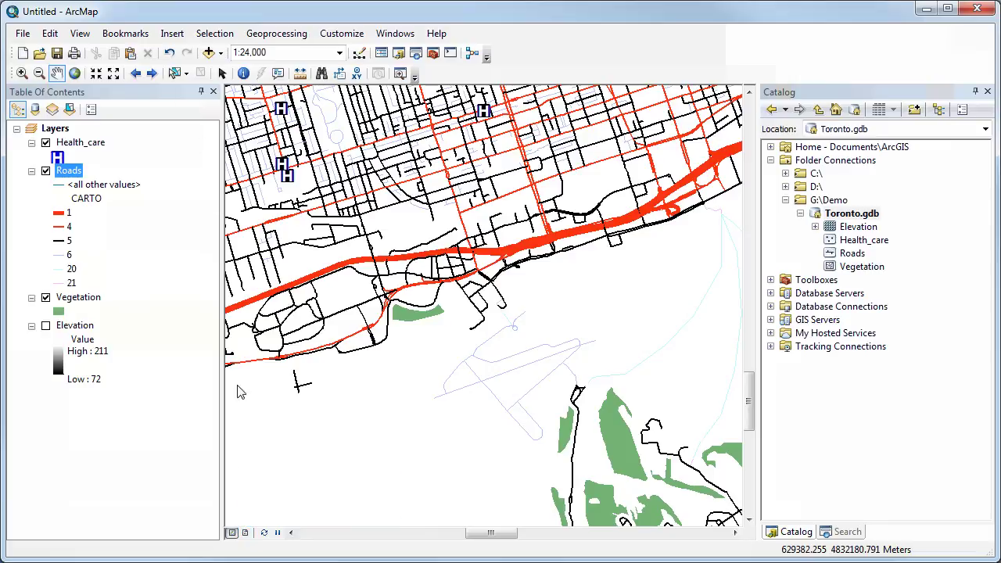
# Switch to layout view and shorten the data frame from its lower edge to about 5 inches high.
pyautogui.click(244, 534)
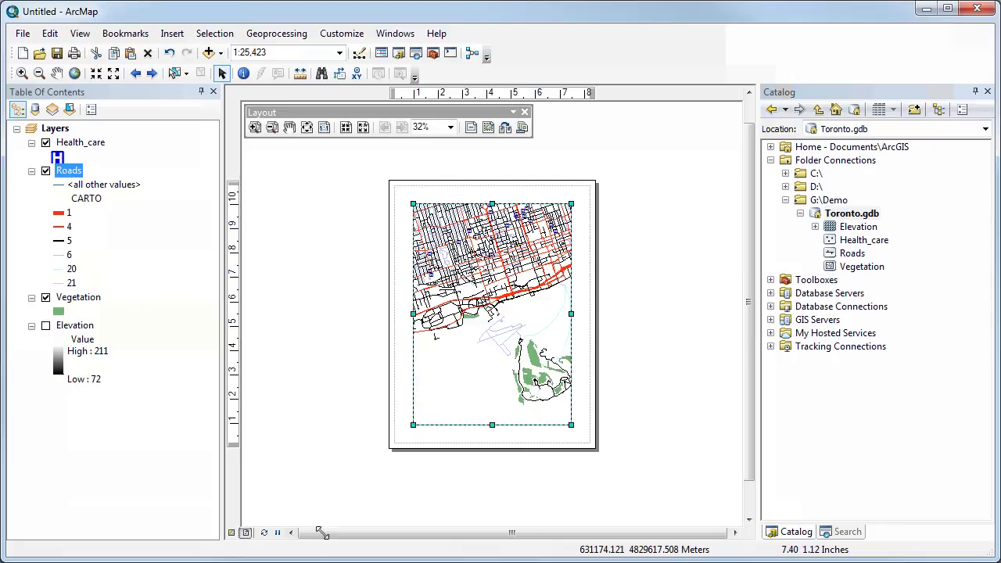
pyautogui.moveTo(570, 423); pyautogui.dragTo(572, 323)
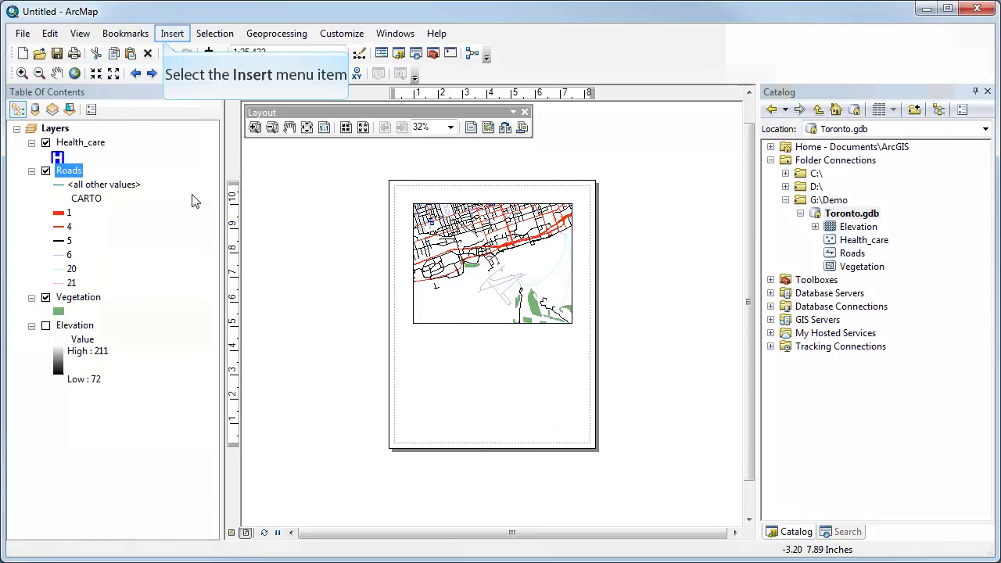
# Insert a neatline placed inside the page margins.
pyautogui.click(172, 37)
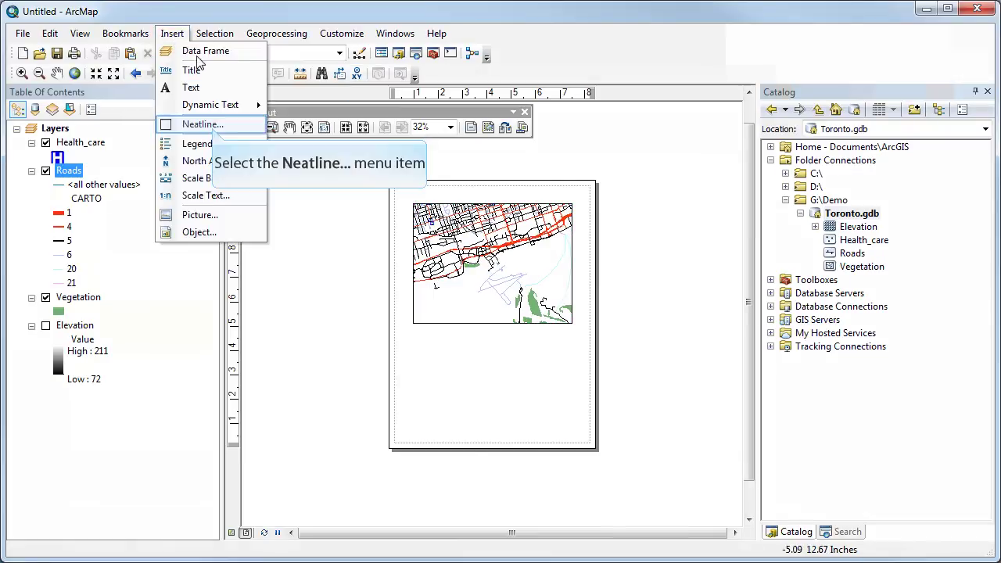
pyautogui.click(210, 125)
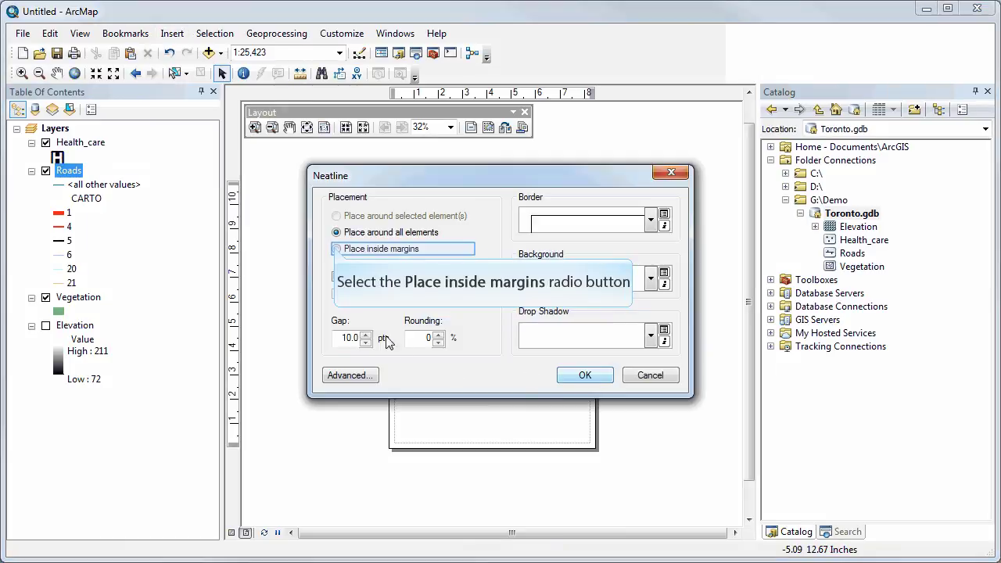
pyautogui.click(337, 248)
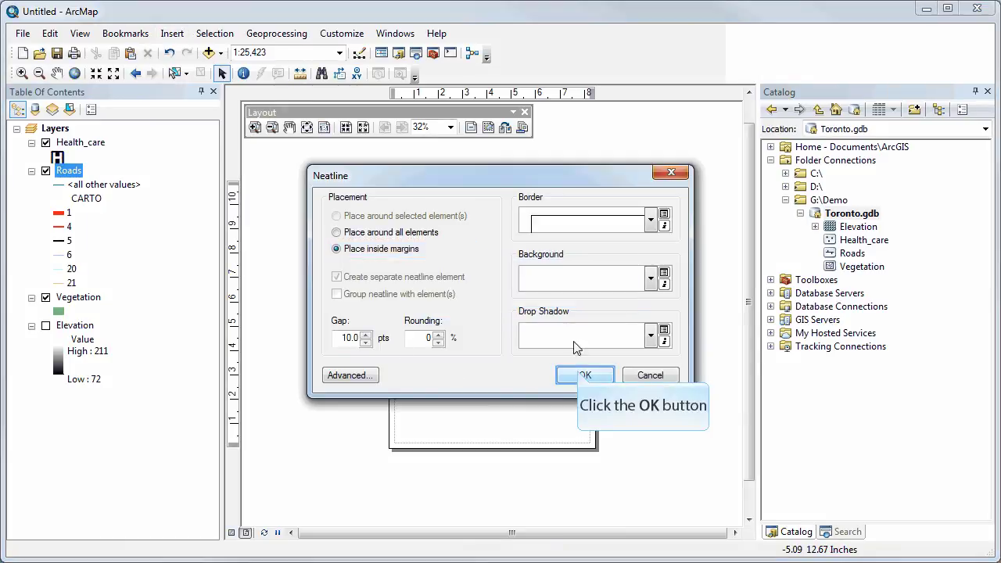
pyautogui.click(582, 375)
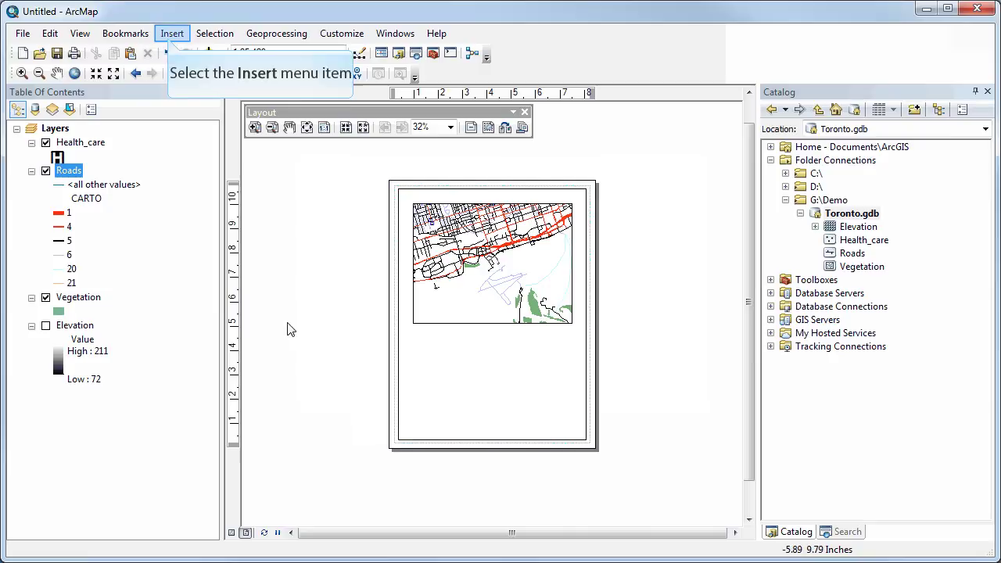
# Insert the ESRI North 3 north arrow and place it below the data frame, toward the right side of the page.
pyautogui.click(171, 33)
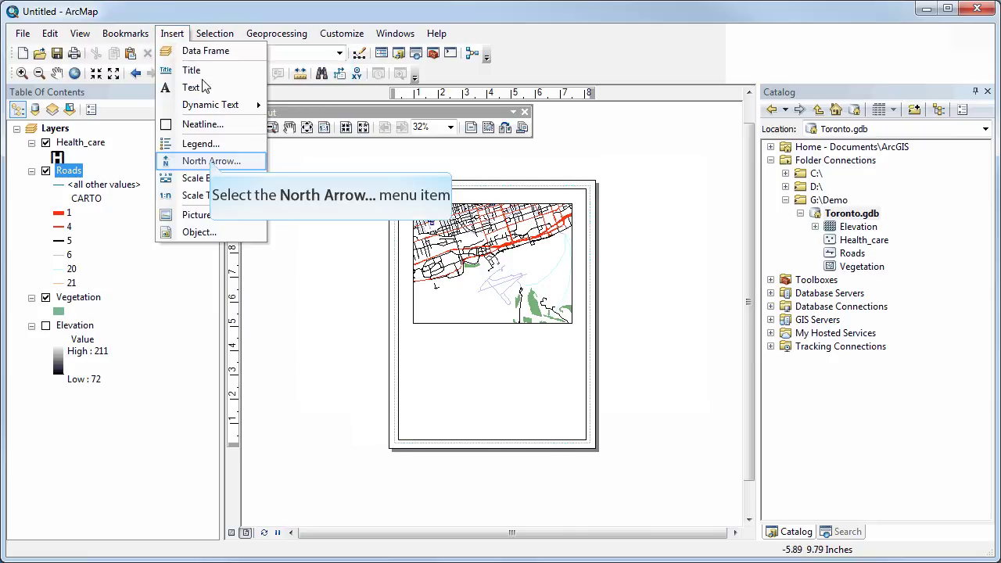
pyautogui.click(209, 161)
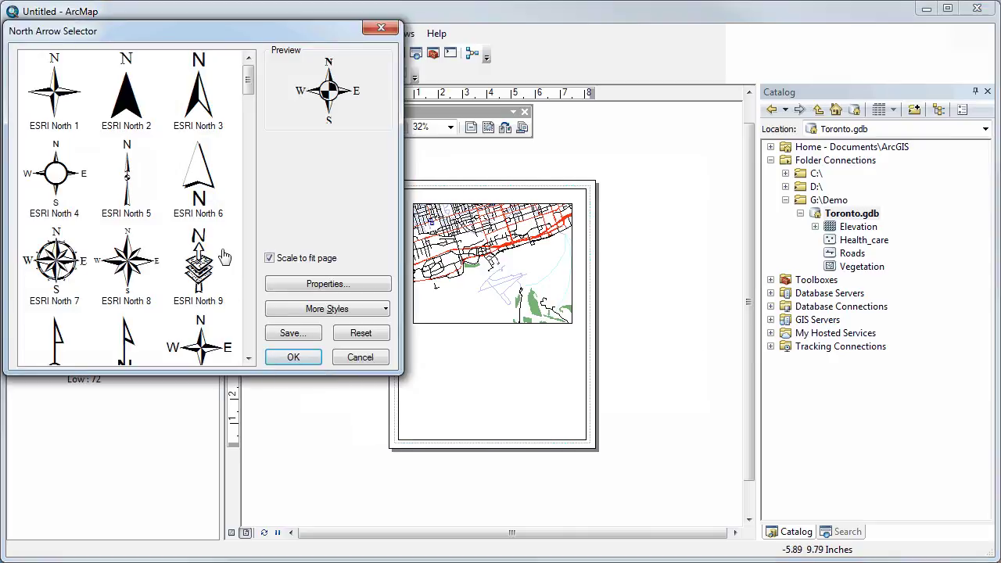
pyautogui.click(207, 81)
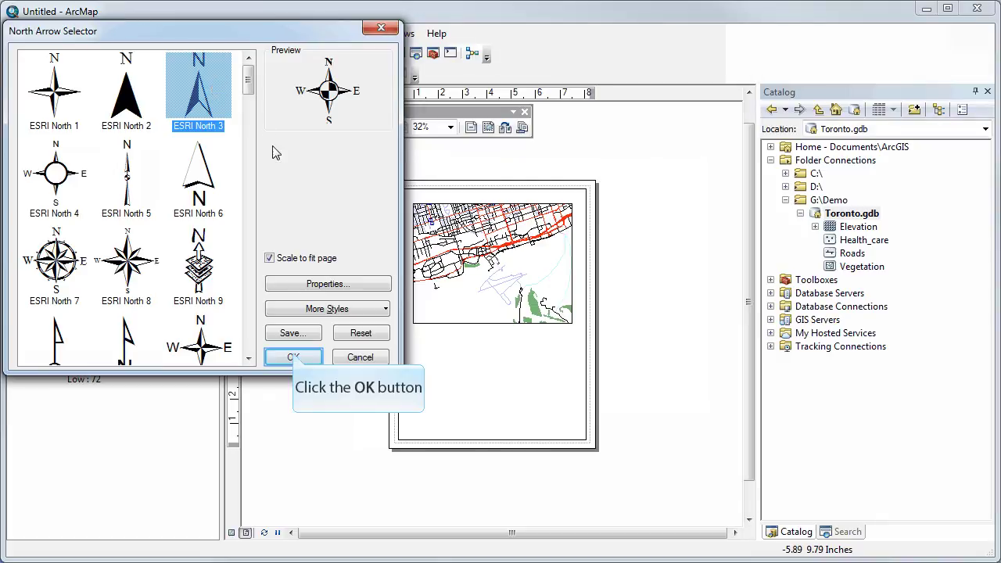
pyautogui.click(292, 355)
pyautogui.moveTo(438, 361); pyautogui.dragTo(530, 369)
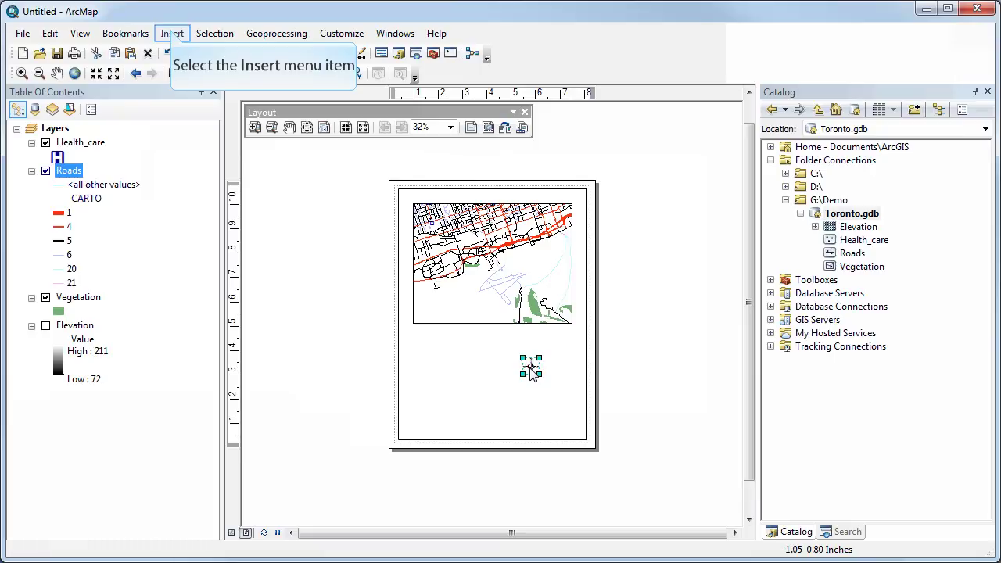
# Insert a Scale Line 1 scale bar with division units in Kilometers and place it below the data frame, just left of the north arrow.
pyautogui.click(172, 35)
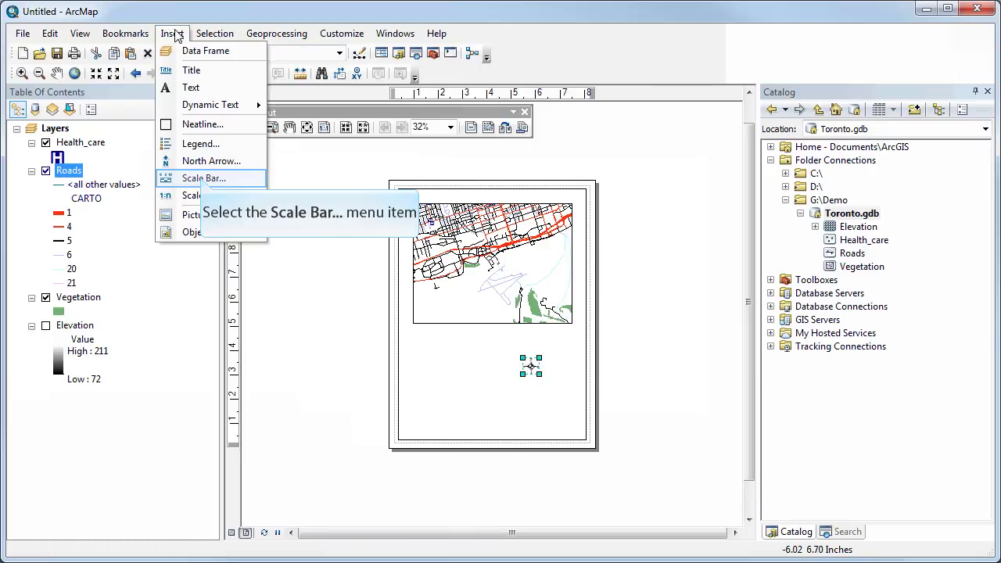
pyautogui.click(202, 179)
pyautogui.click(99, 76)
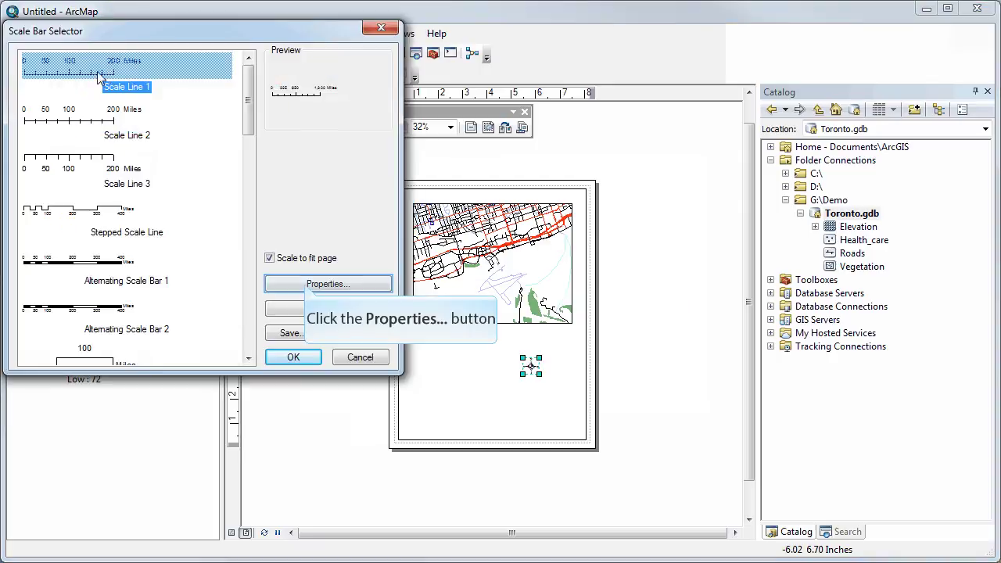
pyautogui.click(307, 283)
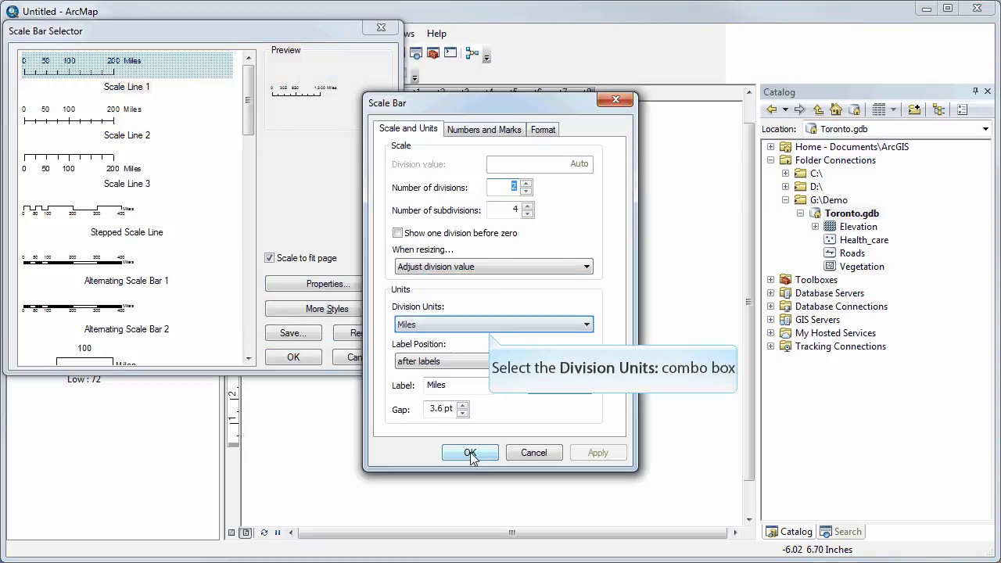
pyautogui.click(489, 325)
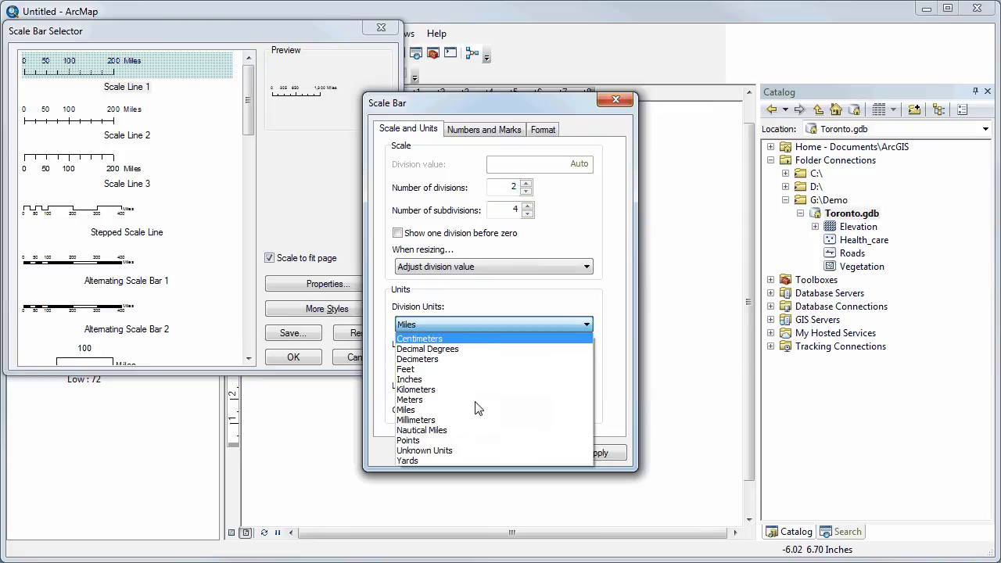
pyautogui.click(474, 389)
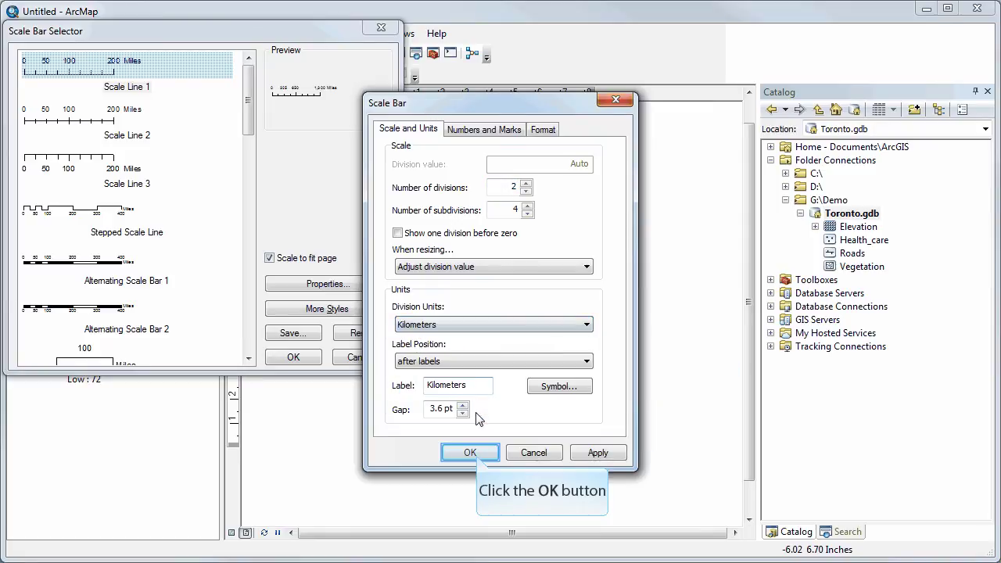
pyautogui.click(476, 454)
pyautogui.click(309, 358)
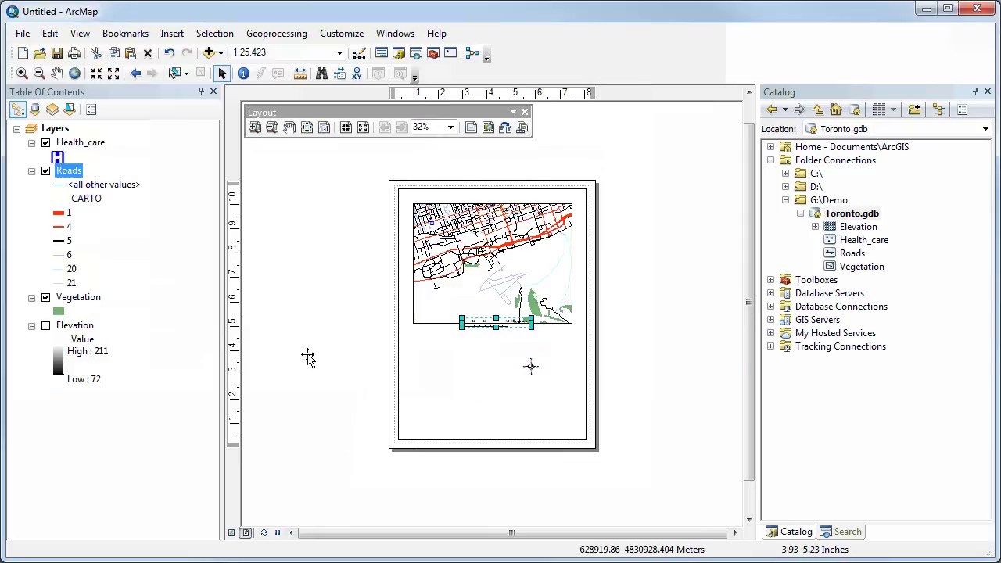
pyautogui.moveTo(486, 325); pyautogui.dragTo(465, 368)
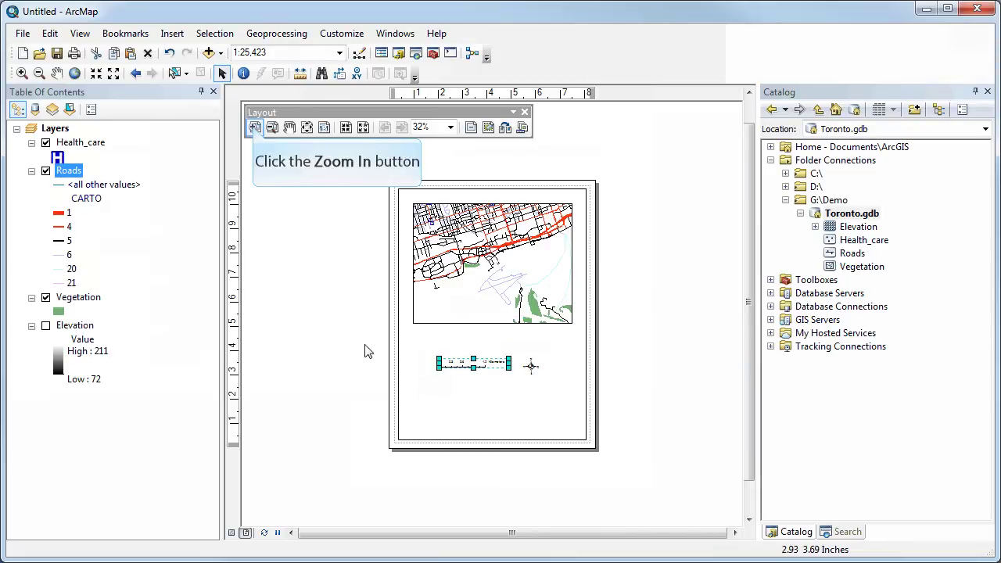
# Widen the scale bar at both ends until it spans 2 kilometers, keeping it clear of the north arrow.
pyautogui.click(255, 129)
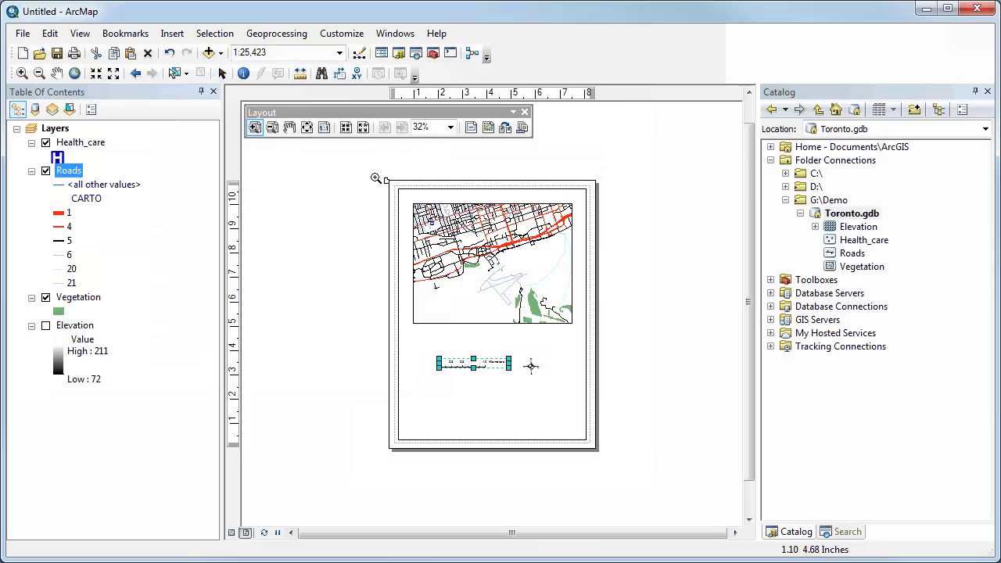
pyautogui.moveTo(415, 335); pyautogui.dragTo(574, 395)
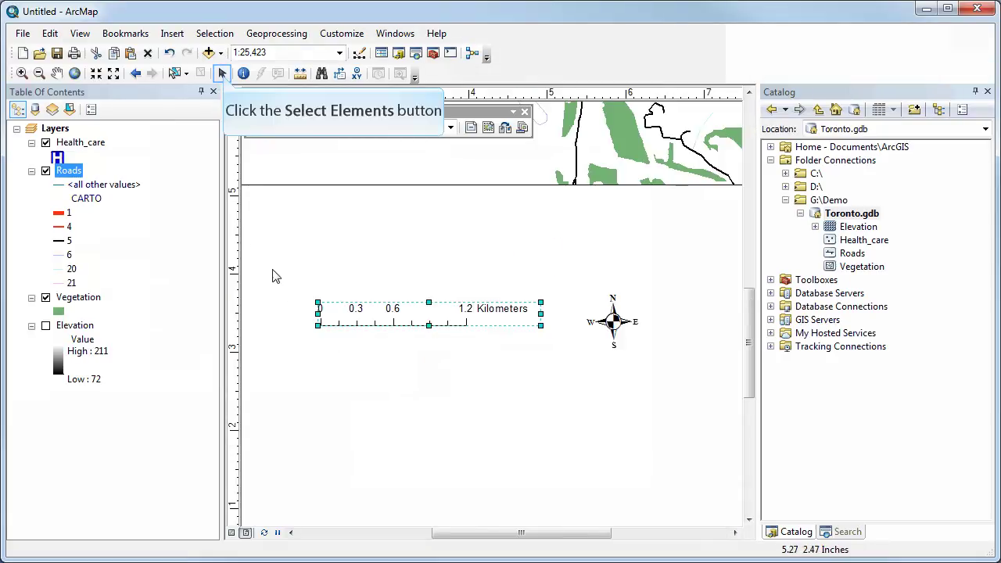
pyautogui.click(222, 73)
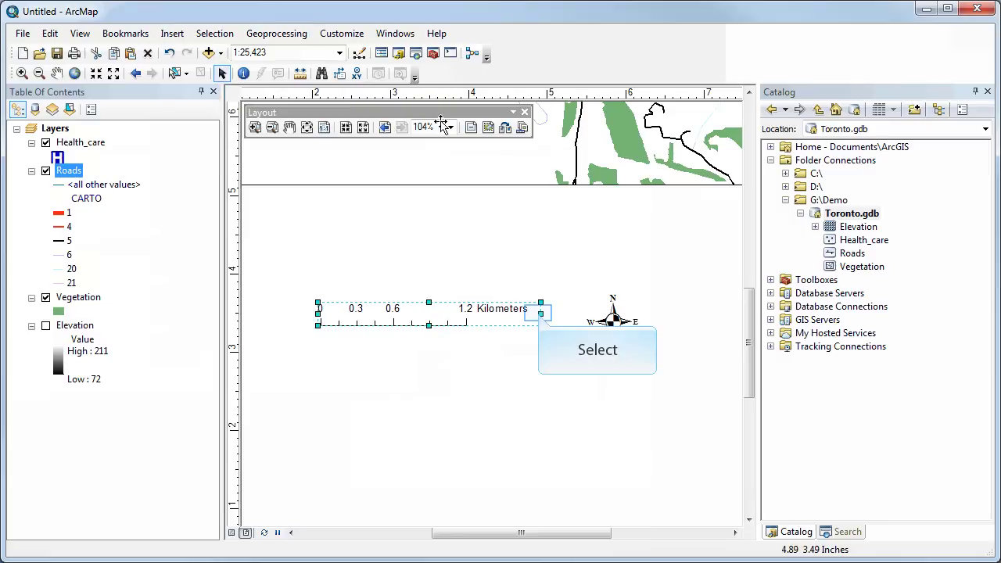
pyautogui.click(514, 317)
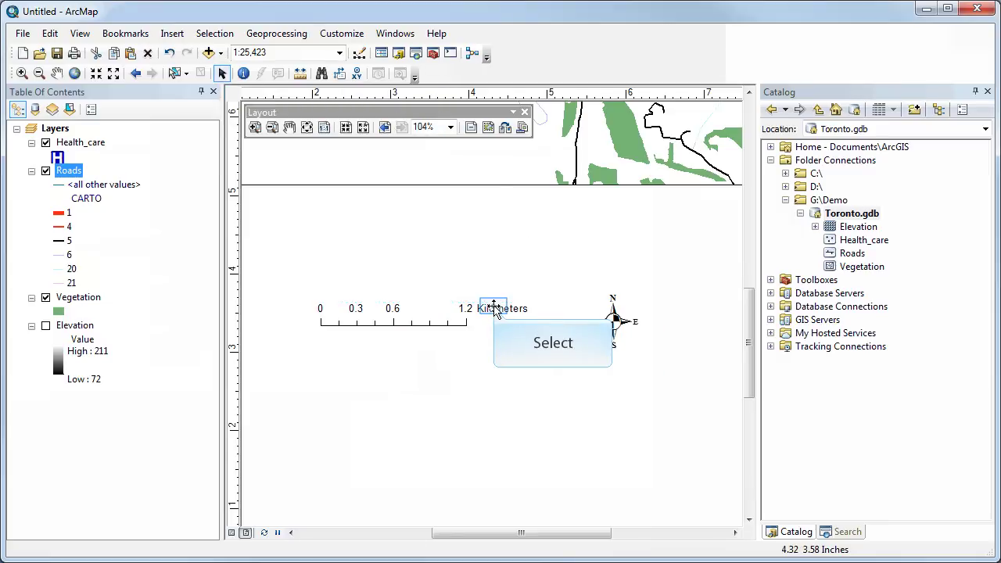
pyautogui.click(494, 310)
pyautogui.moveTo(318, 315); pyautogui.dragTo(316, 314)
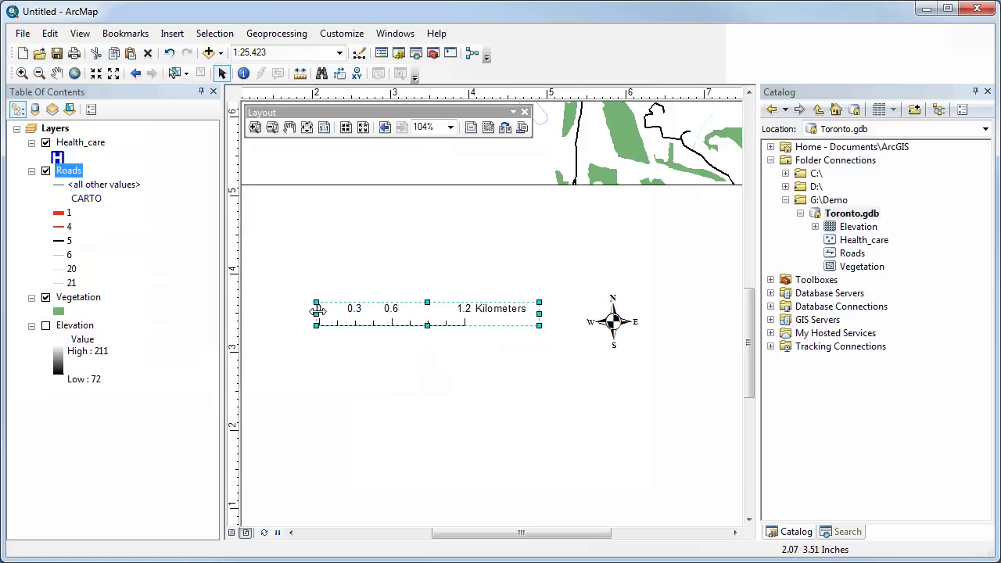
pyautogui.moveTo(317, 311); pyautogui.dragTo(249, 315)
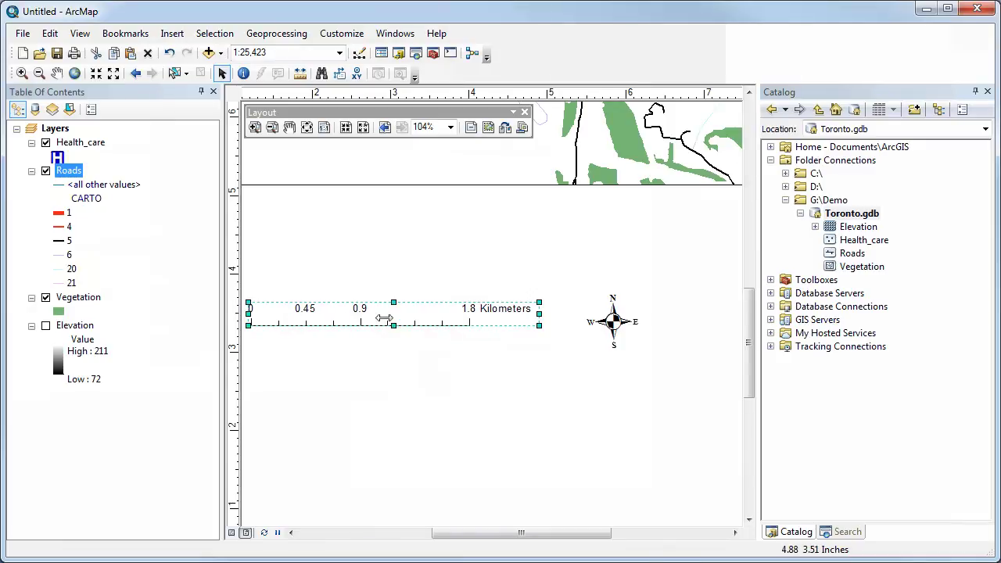
pyautogui.moveTo(510, 312); pyautogui.dragTo(555, 314)
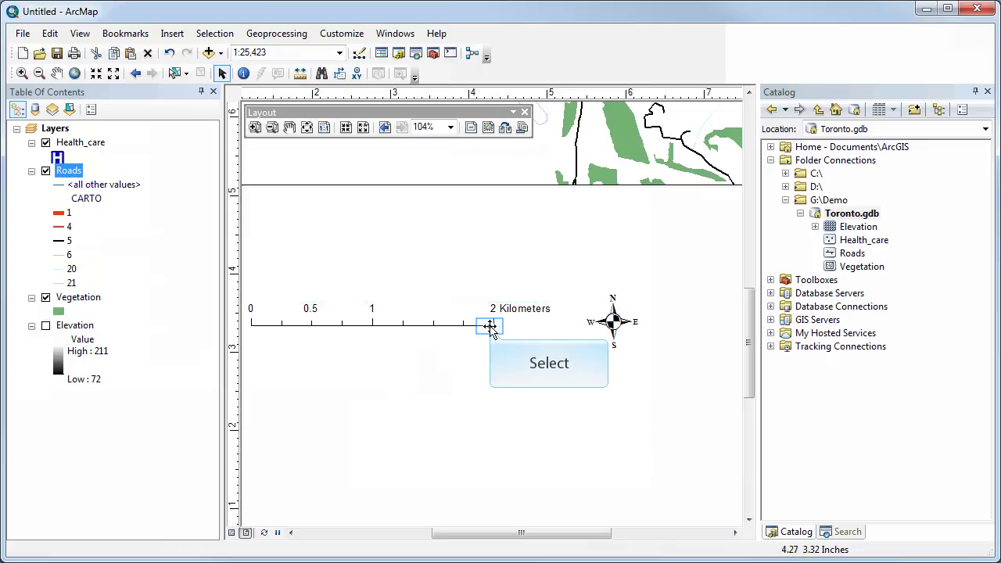
# Align the bottom edges of the scale bar and north arrow, show the whole page, and clear the selection.
pyautogui.keyDown('shift'); pyautogui.click(613, 316); pyautogui.keyUp('shift')
pyautogui.rightClick(613, 317)
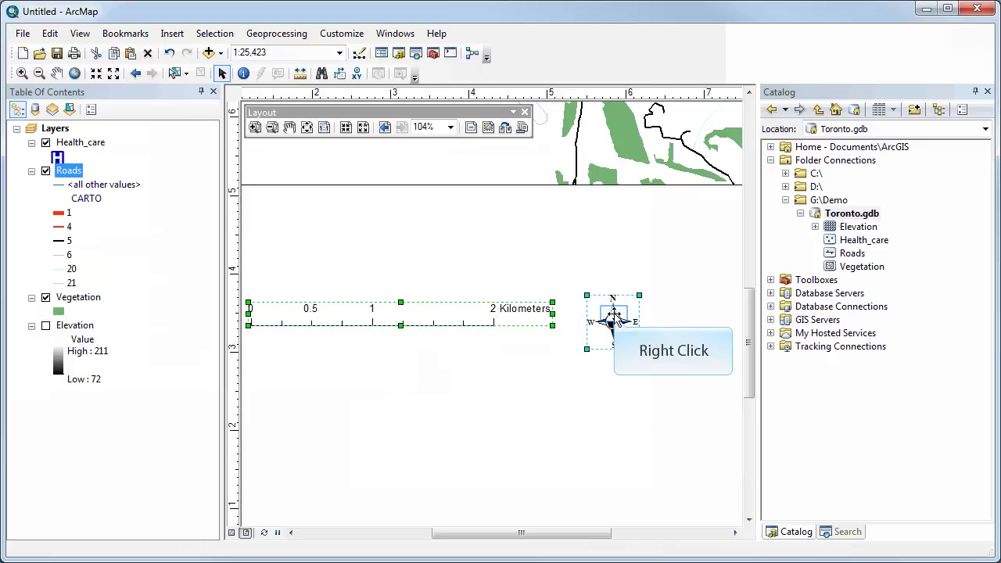
pyautogui.moveTo(656, 527)
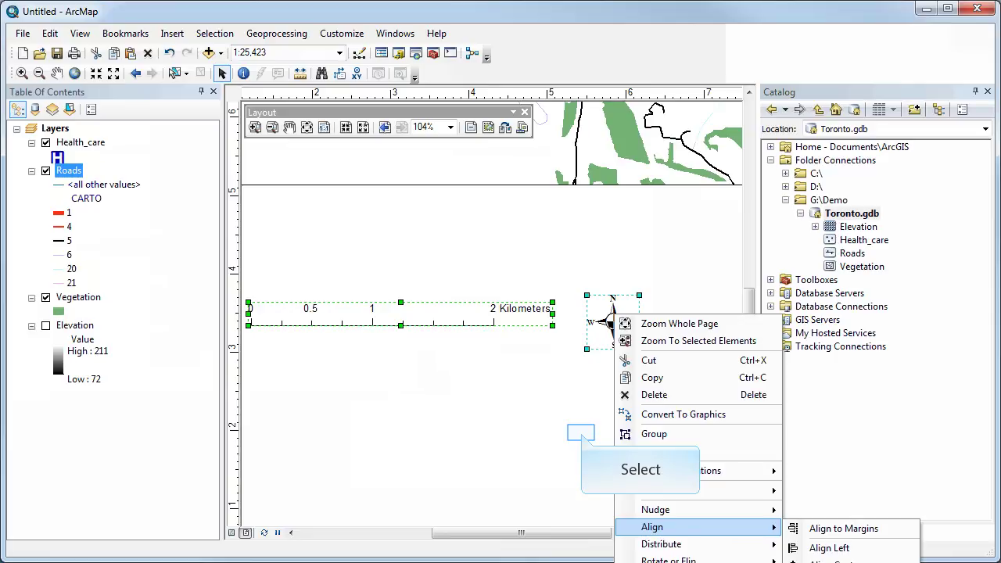
pyautogui.click(579, 433)
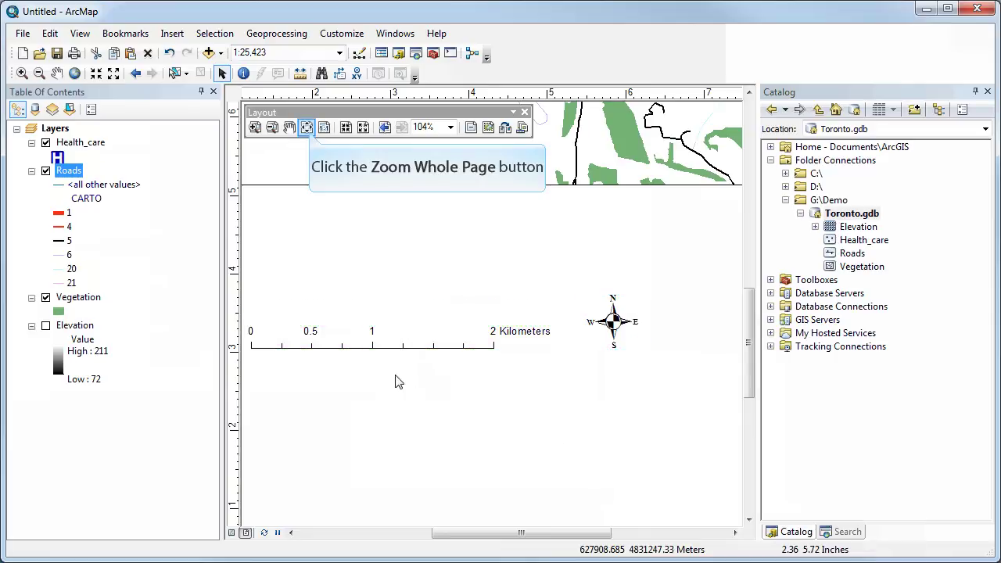
pyautogui.click(306, 128)
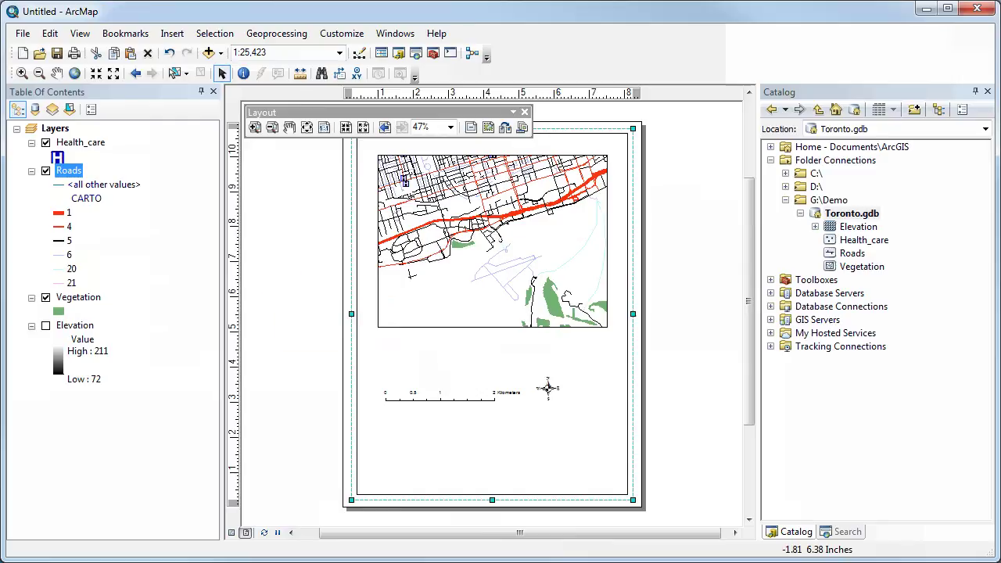
pyautogui.click(277, 283)
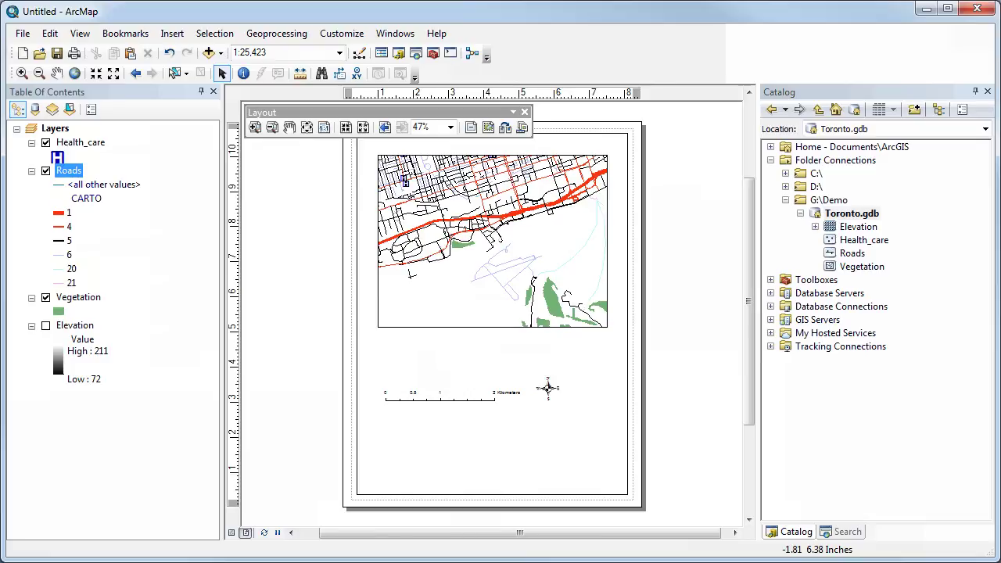